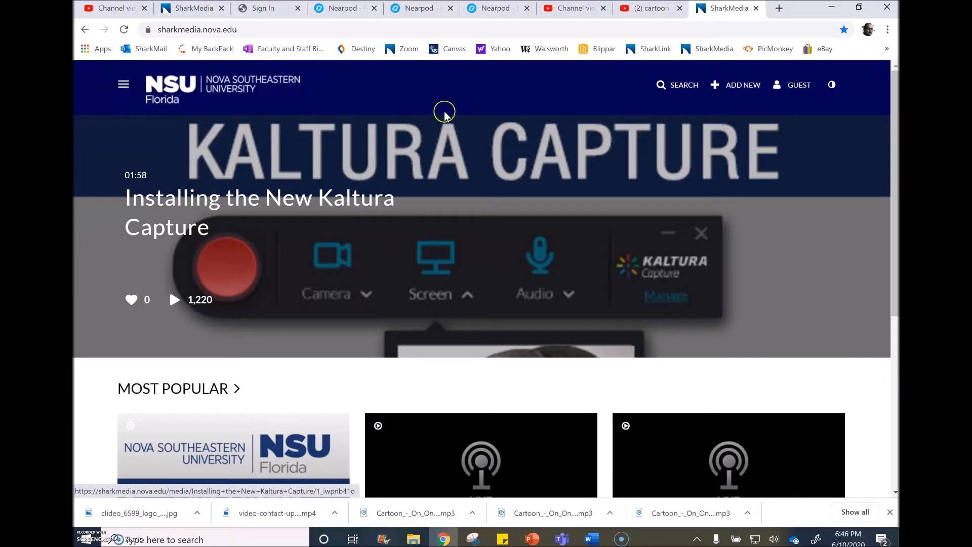
Log in to the SharkMedia site with the account credentials already filled in.
drag(245, 29, 154, 31)
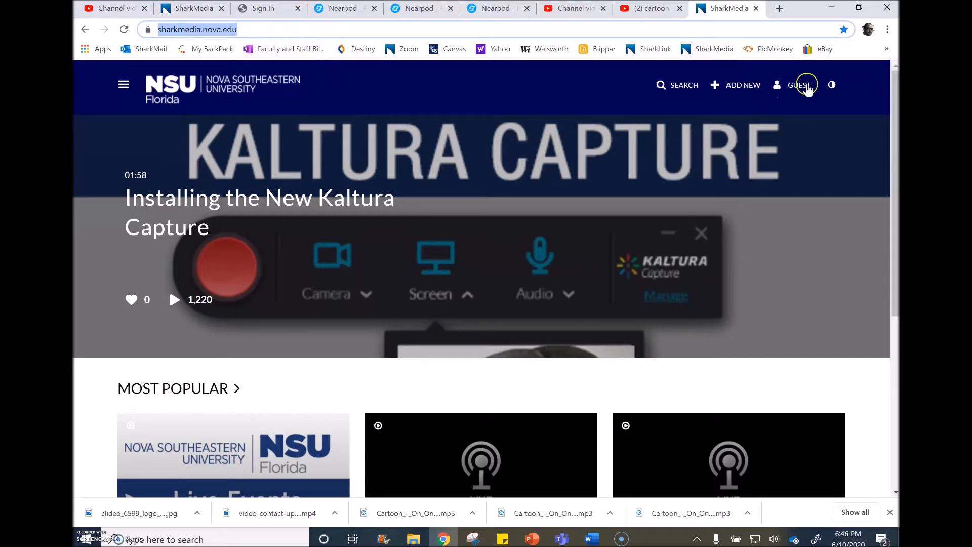
click(805, 86)
click(774, 163)
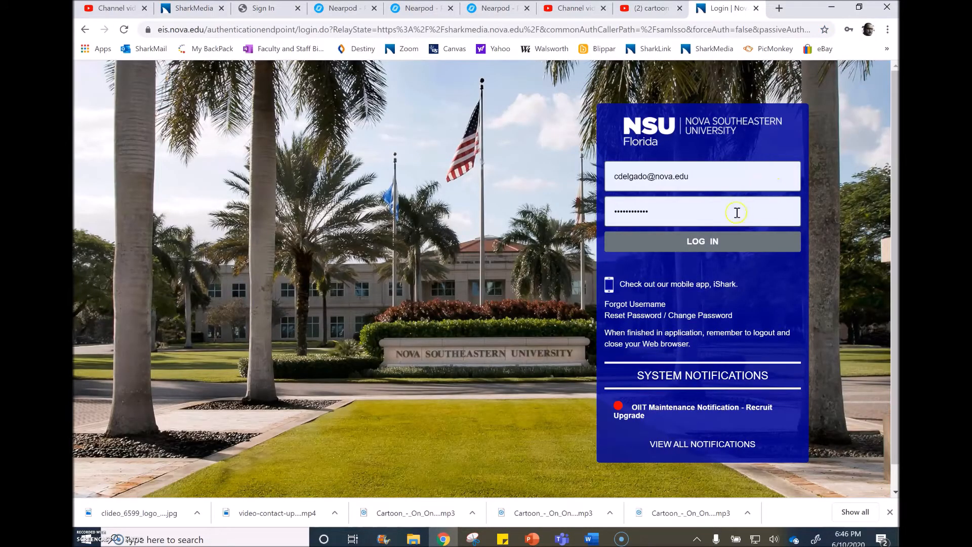
click(729, 245)
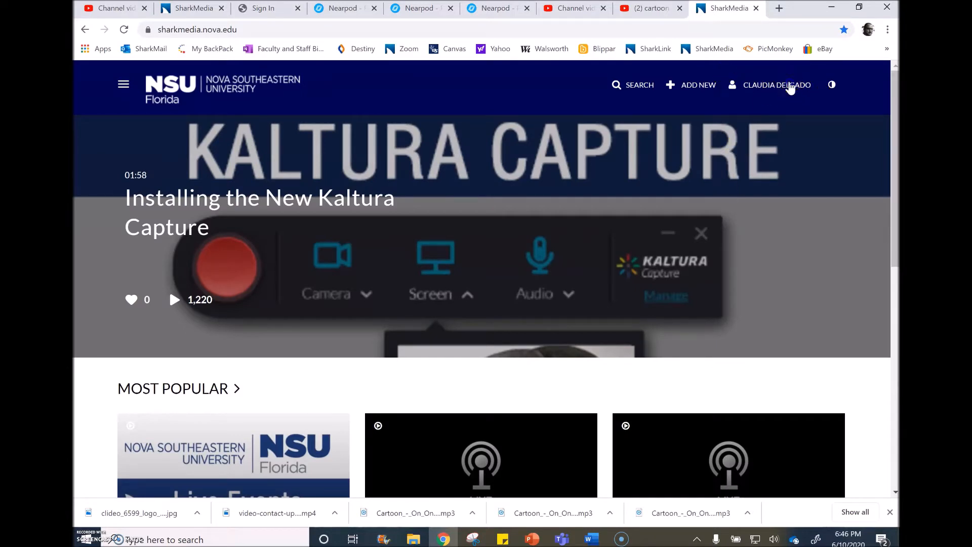
click(791, 86)
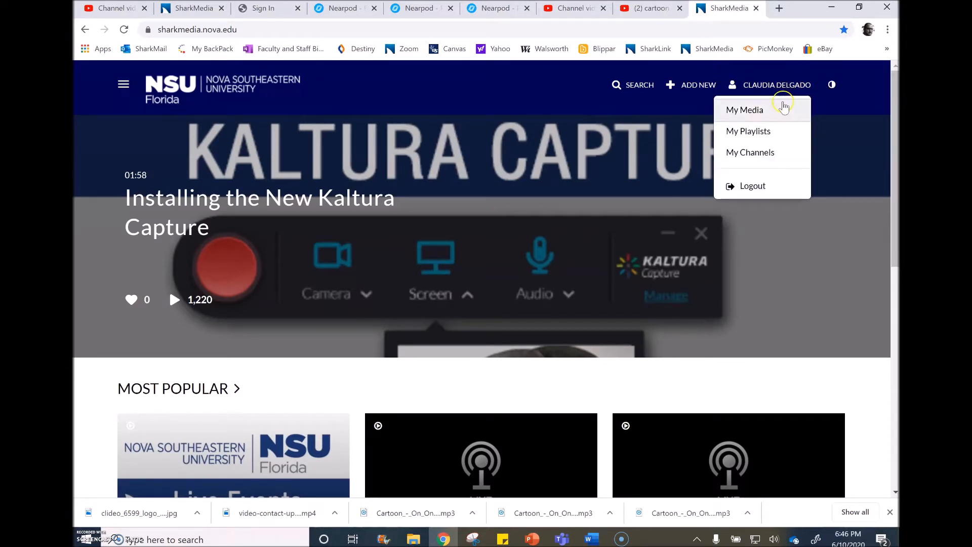
click(783, 108)
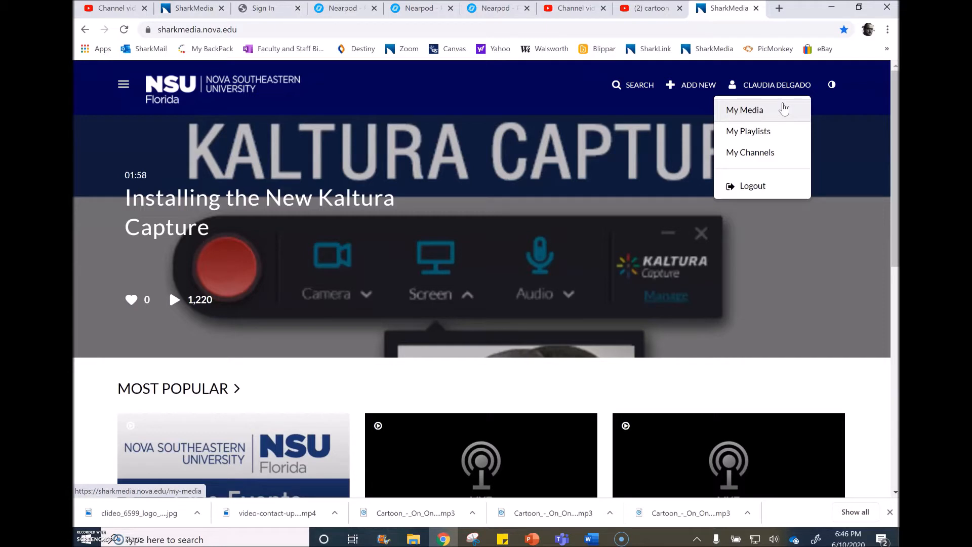
click(735, 109)
Launch Kaltura Capture from SharkMedia, start a new recording, and move the recorder clear of the page's logo.
click(699, 86)
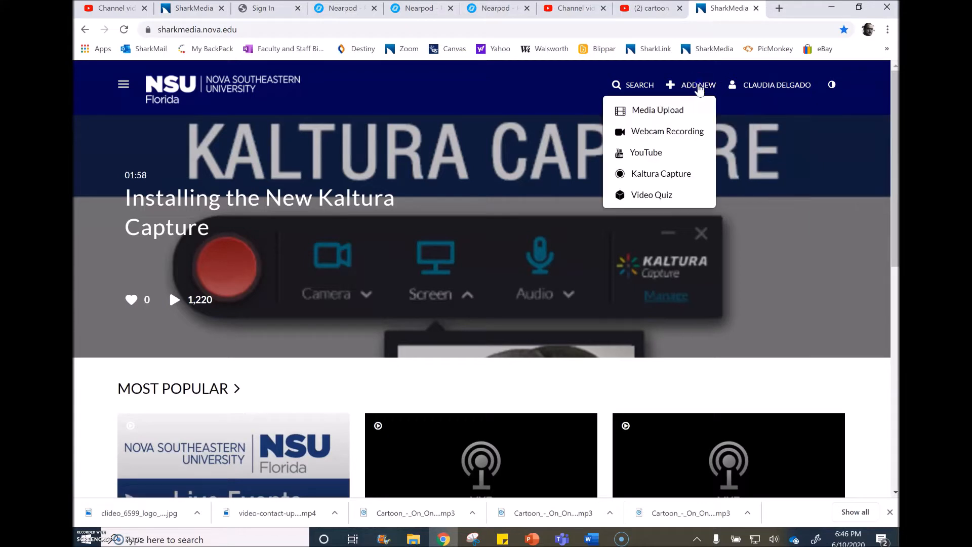
click(677, 170)
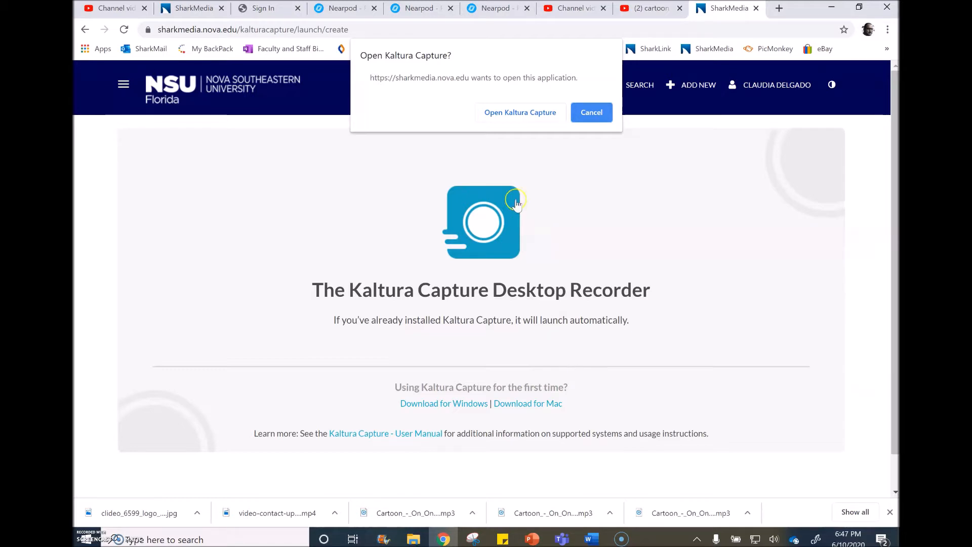
click(515, 114)
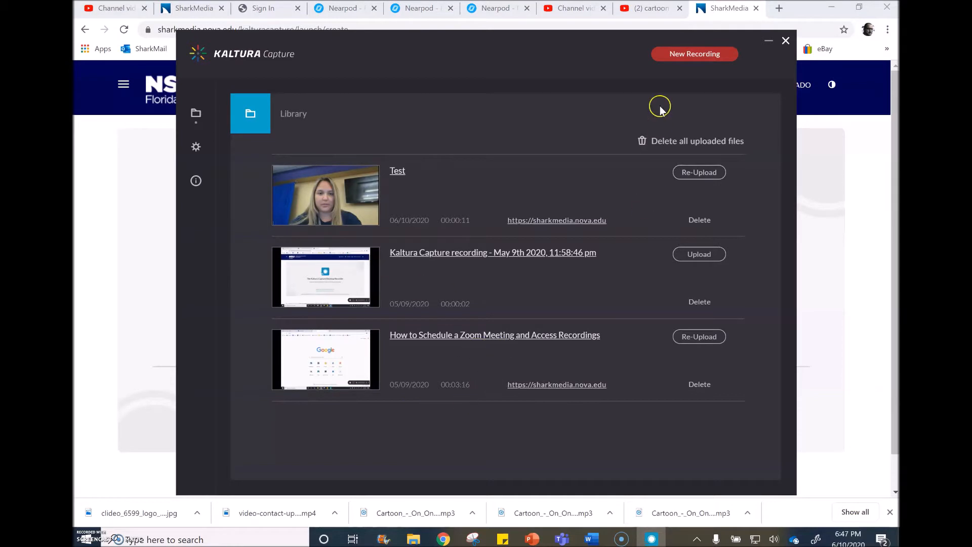
click(694, 56)
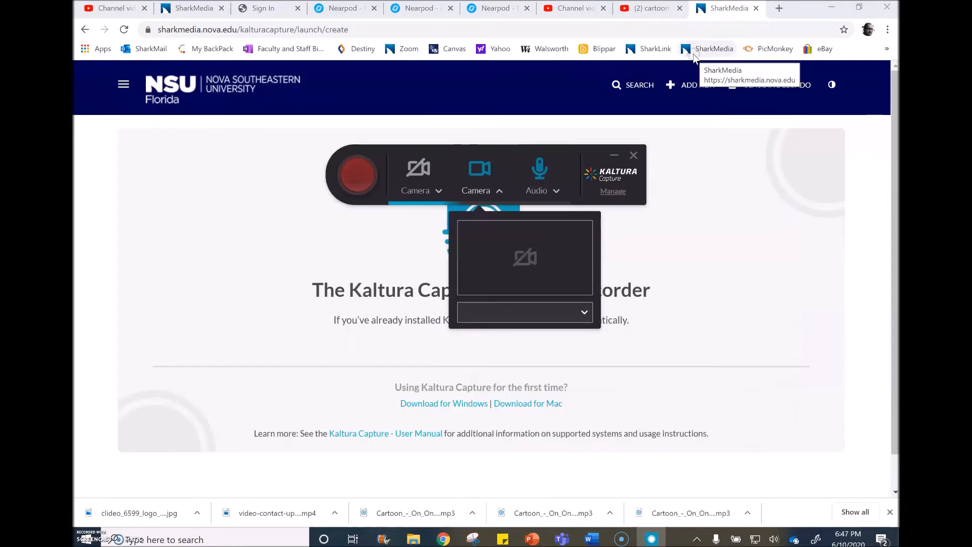
drag(455, 151, 682, 142)
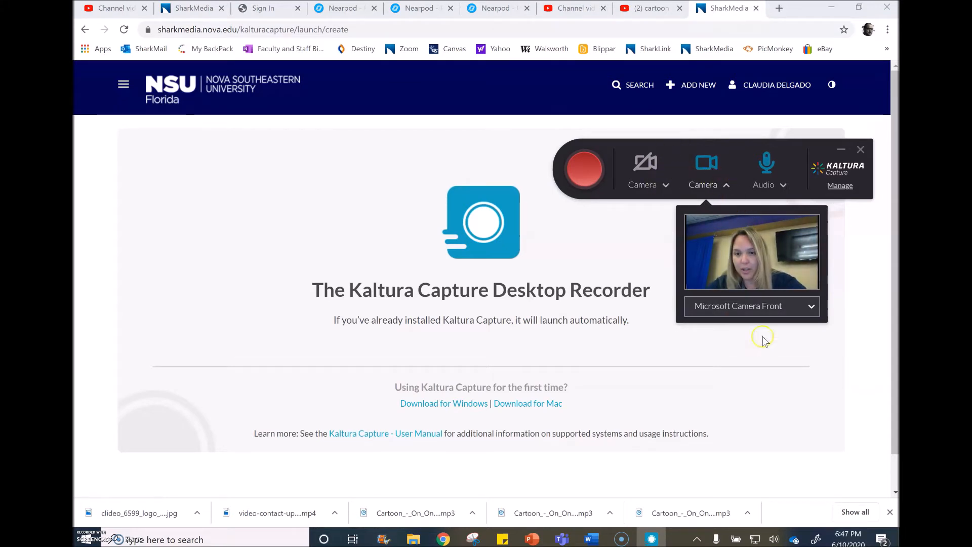
Set the recorder's second video source to the full screen of Surface Display LGD0555 instead of the camera.
click(811, 309)
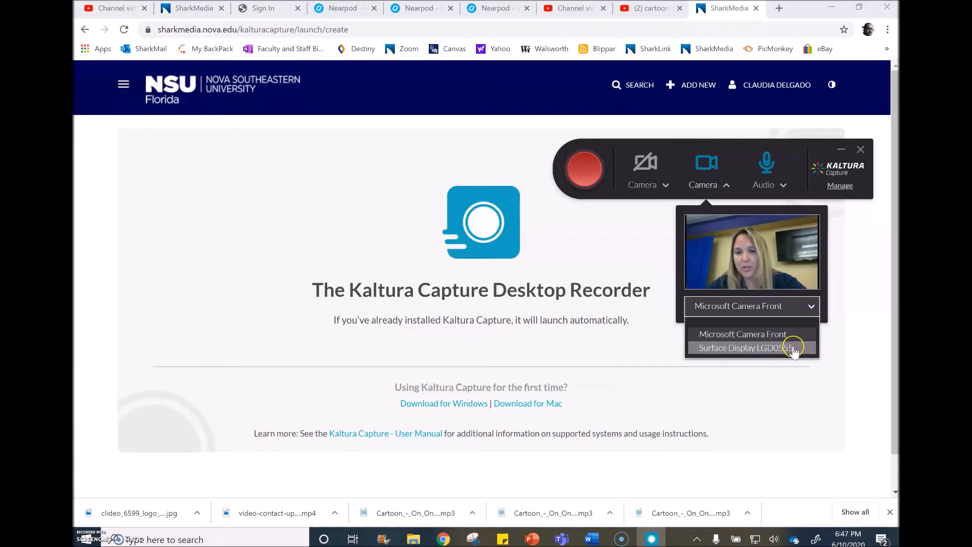
click(795, 348)
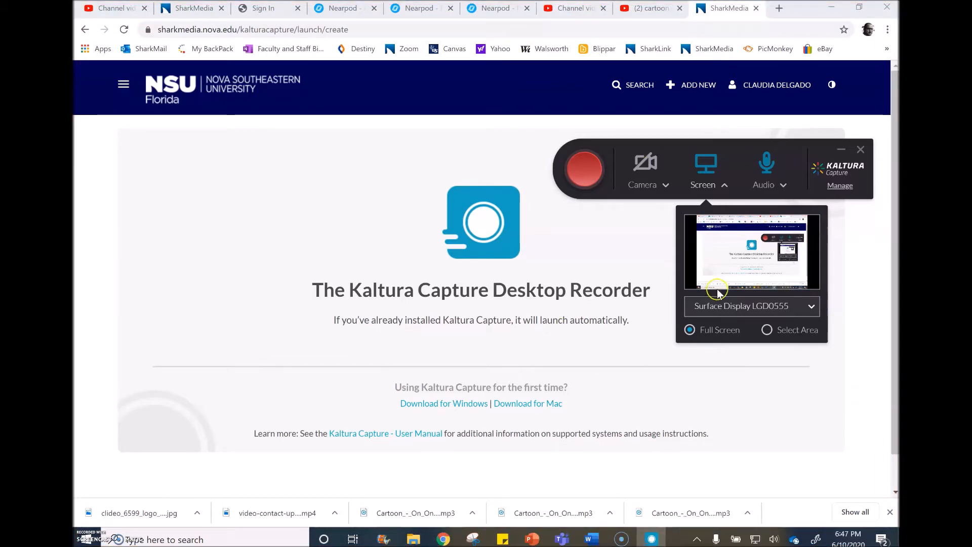
click(735, 307)
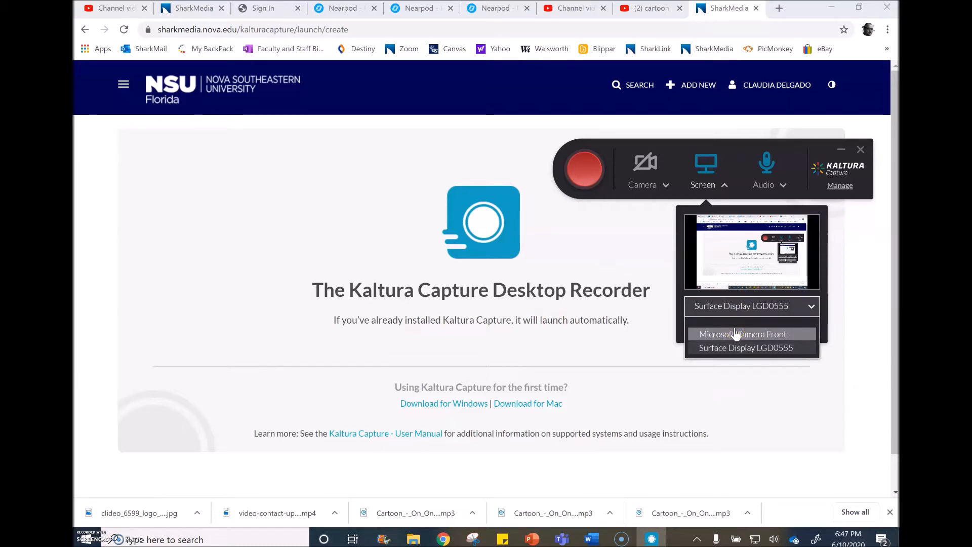
click(735, 335)
click(735, 348)
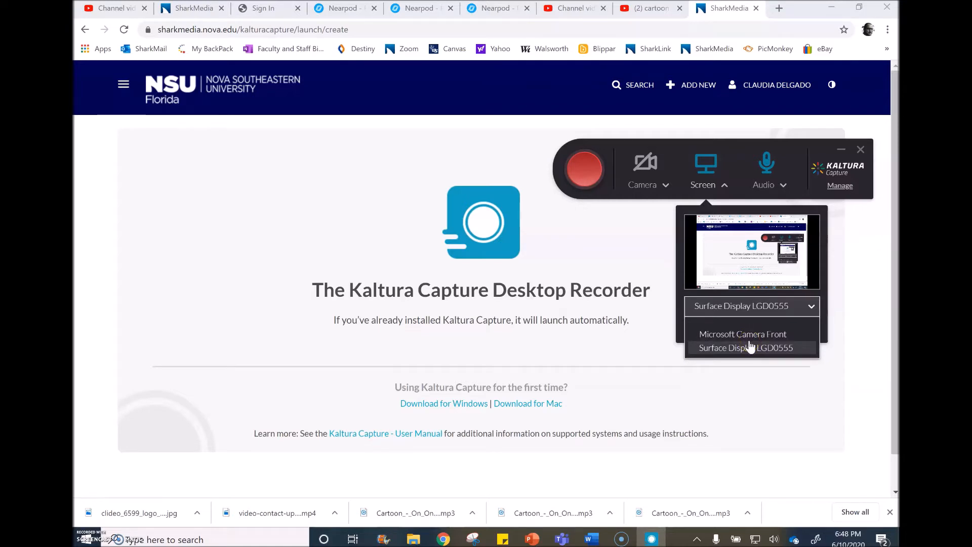
click(751, 348)
Turn on the recorder's first camera source and set it to Microsoft Camera Front.
click(647, 168)
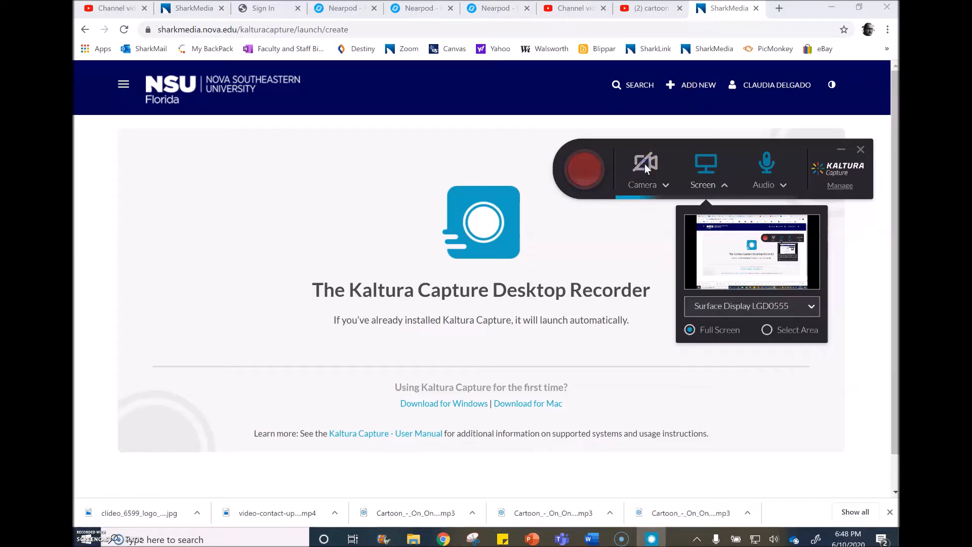
click(647, 169)
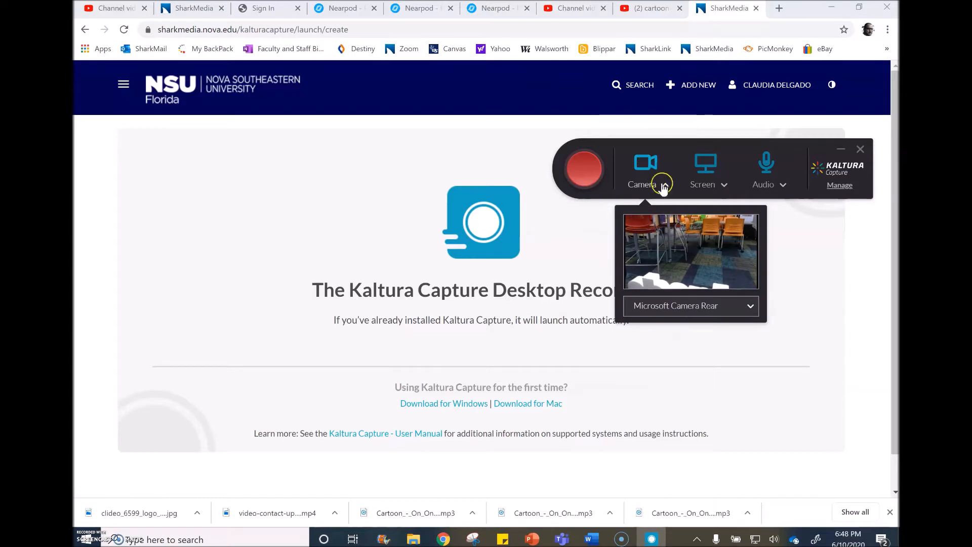
click(750, 307)
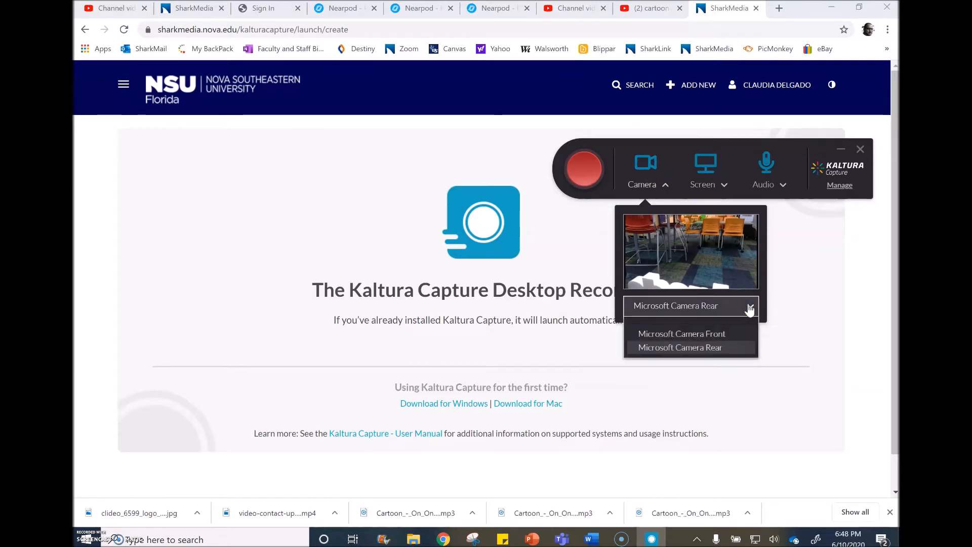
click(707, 334)
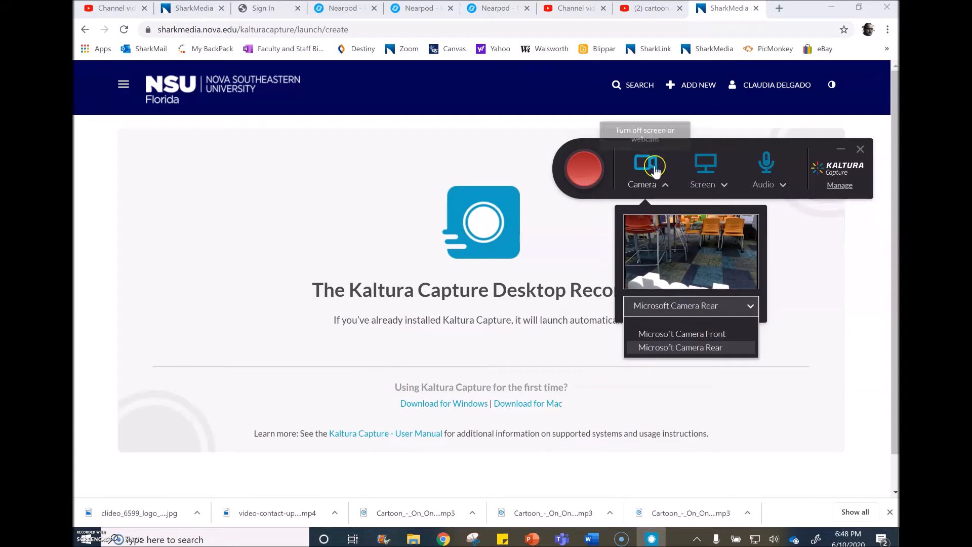
click(728, 334)
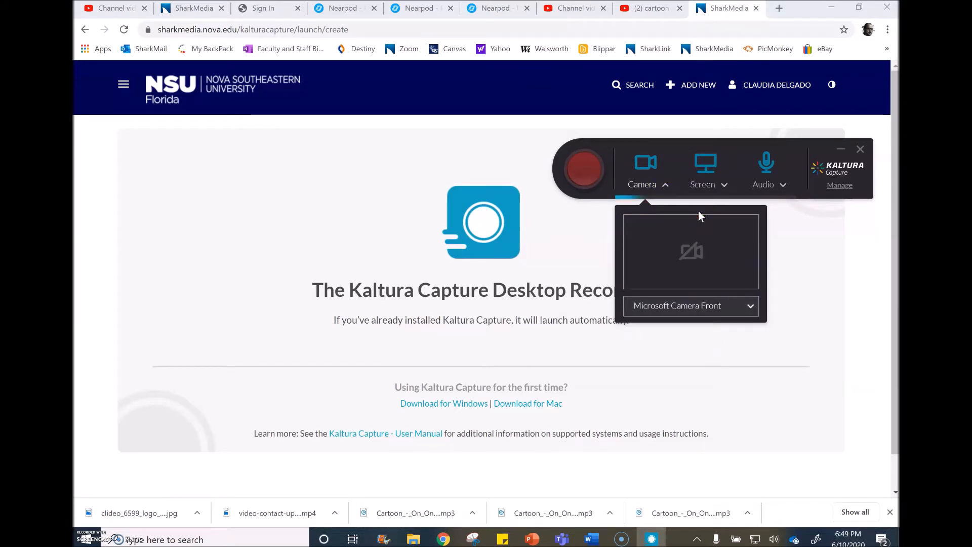
Toggle the screen source off and on again, and start recording with the camera, screen and audio.
click(725, 185)
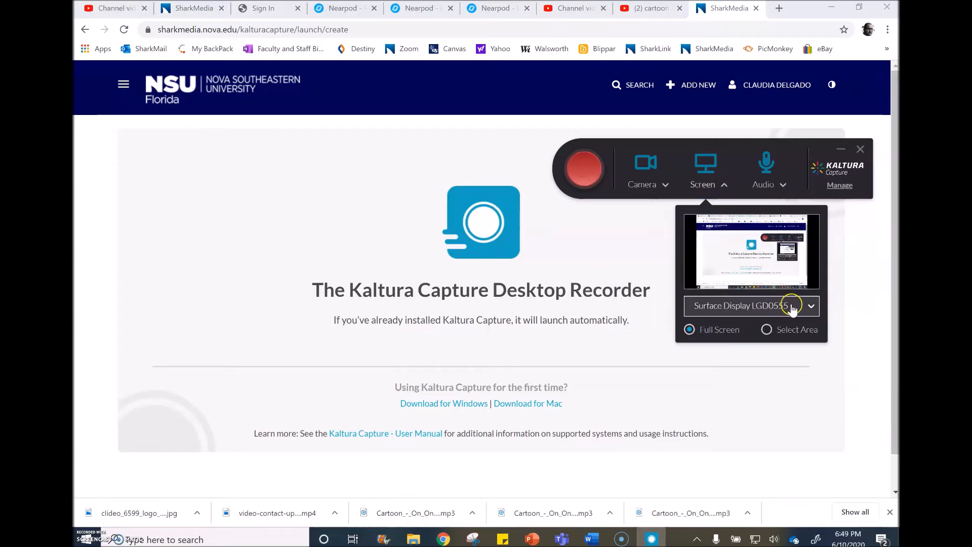
click(711, 169)
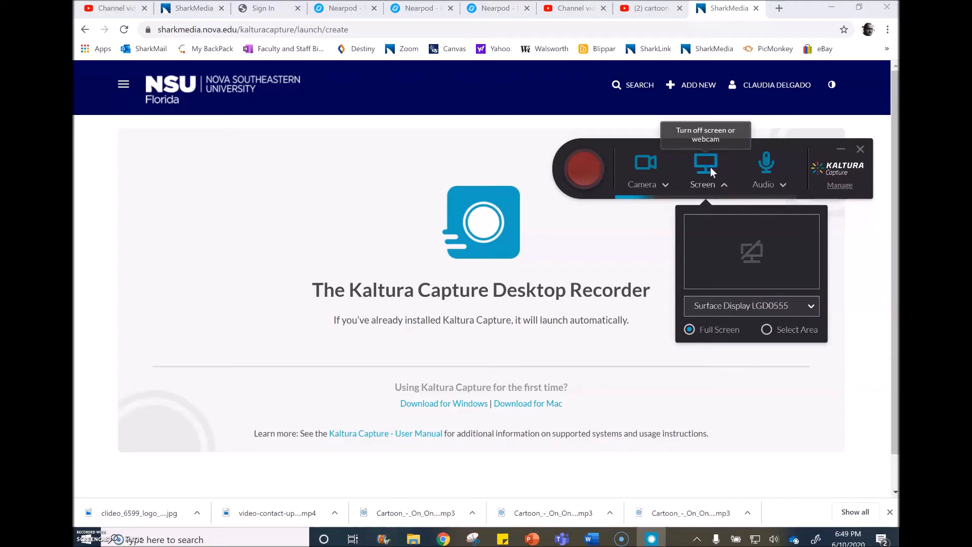
click(708, 166)
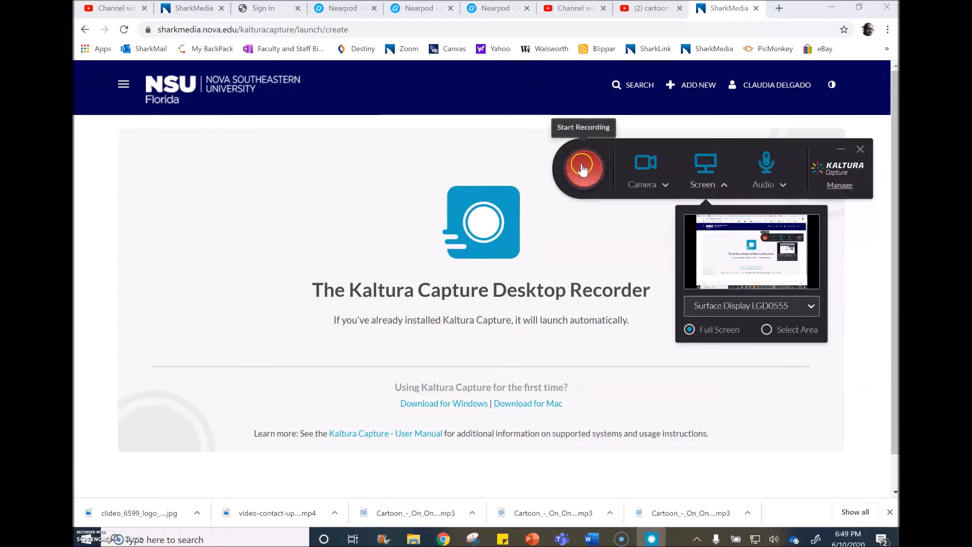
click(569, 168)
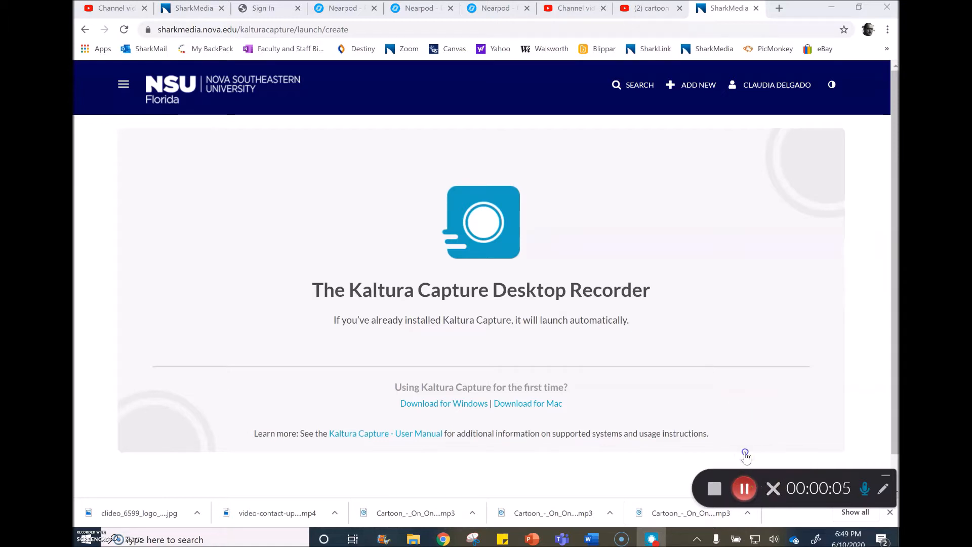
Reposition the recording controls and show the annotation tools with red as the drawing colour.
drag(856, 472, 825, 260)
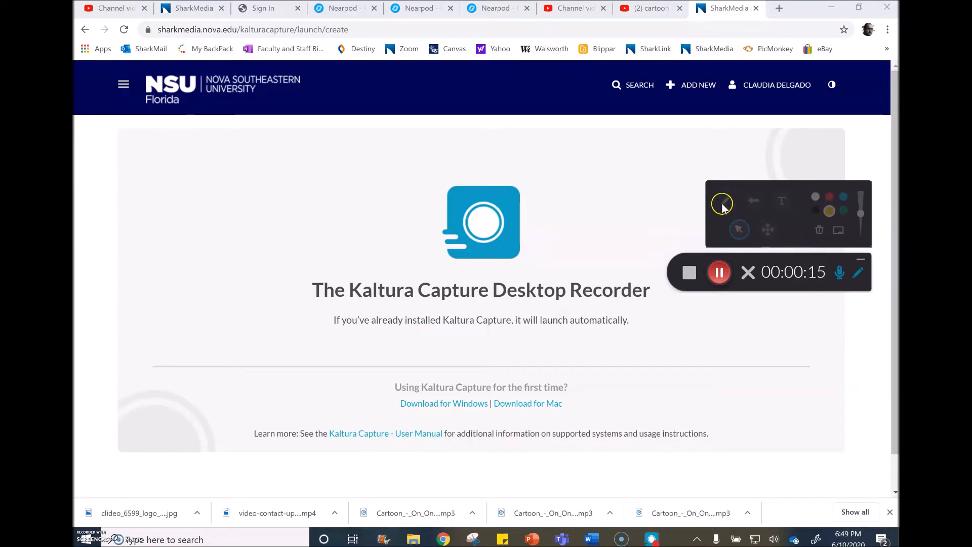
click(829, 196)
click(658, 176)
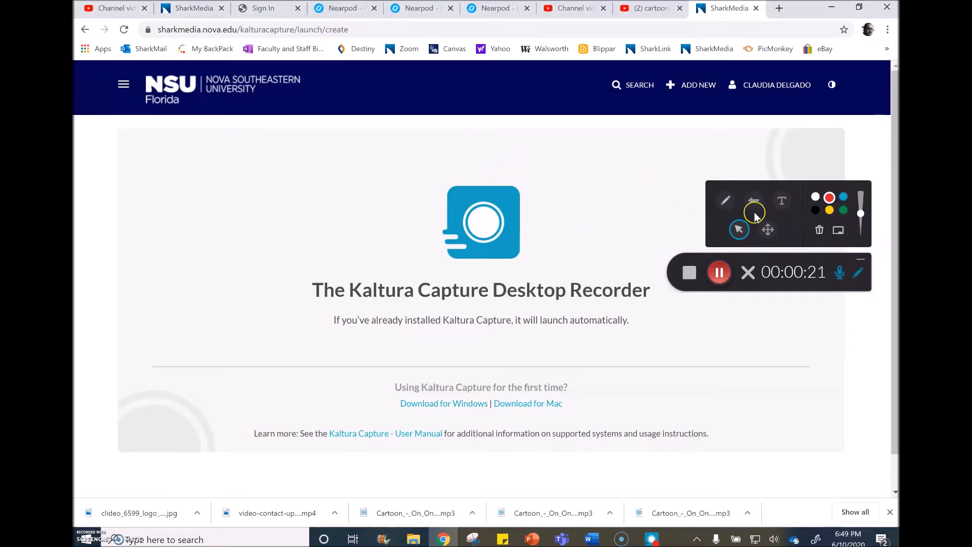
click(726, 201)
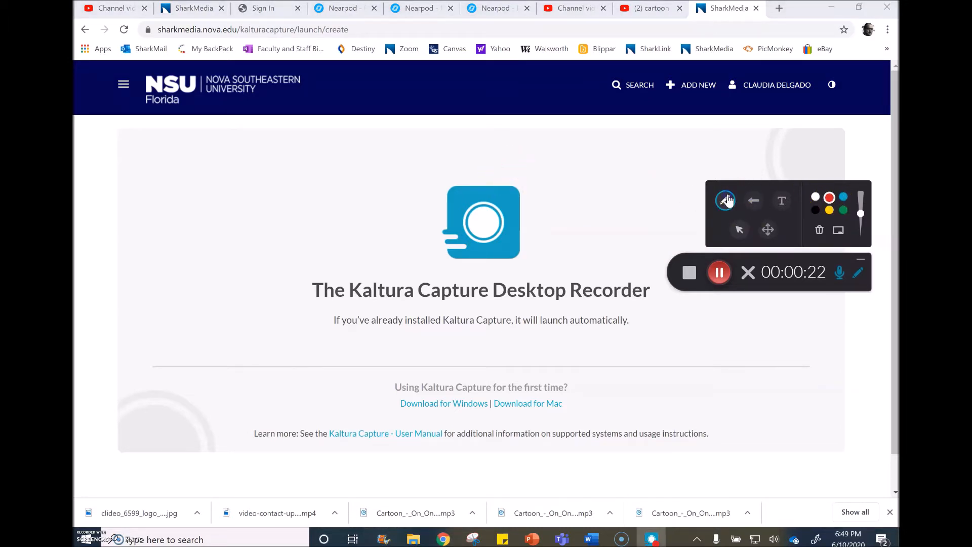
click(739, 229)
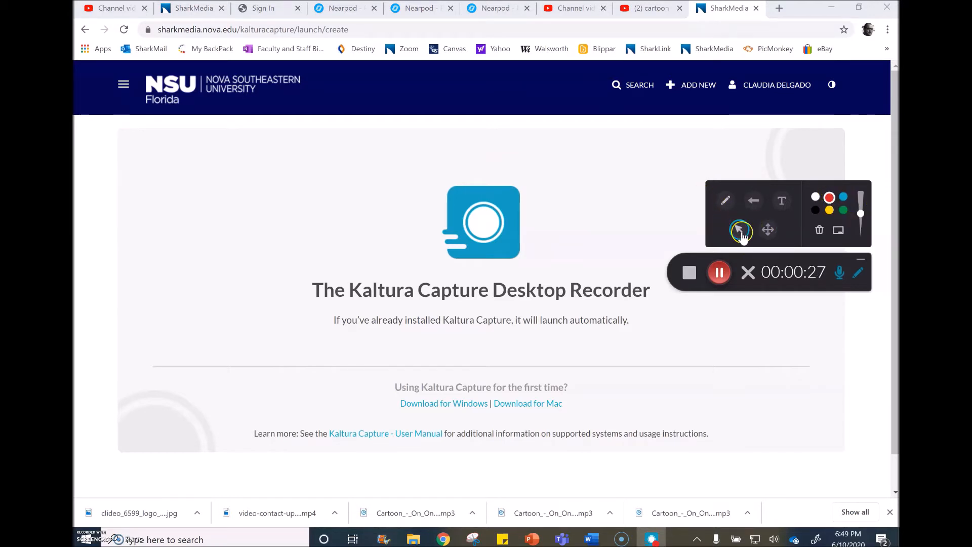
Draw a freehand red circle around the Kaltura Capture logo with an arrow pointing to it, and underline "Kaltura" in the heading.
click(727, 202)
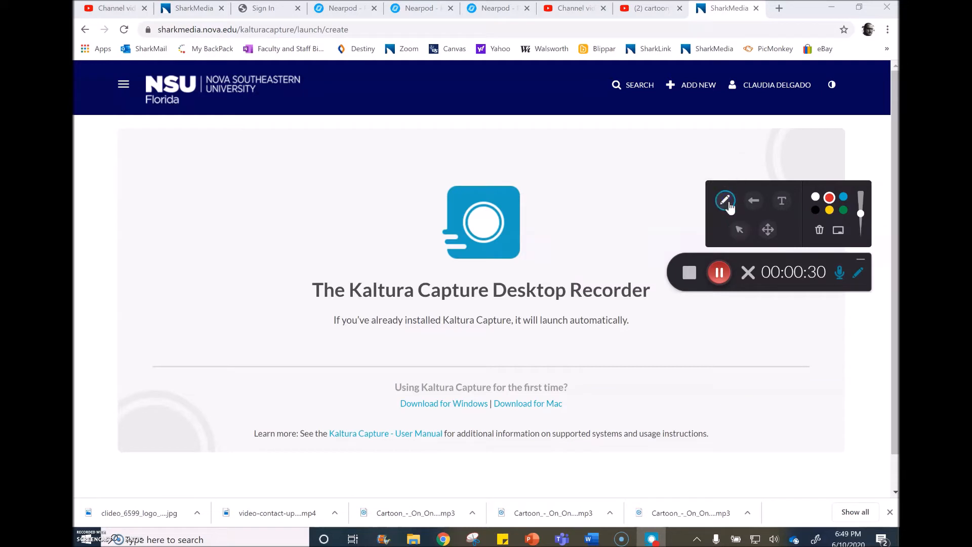
click(525, 145)
mouse_move(414, 188)
mouse_down()
mouse_move(568, 257)
mouse_move(445, 158)
mouse_up()
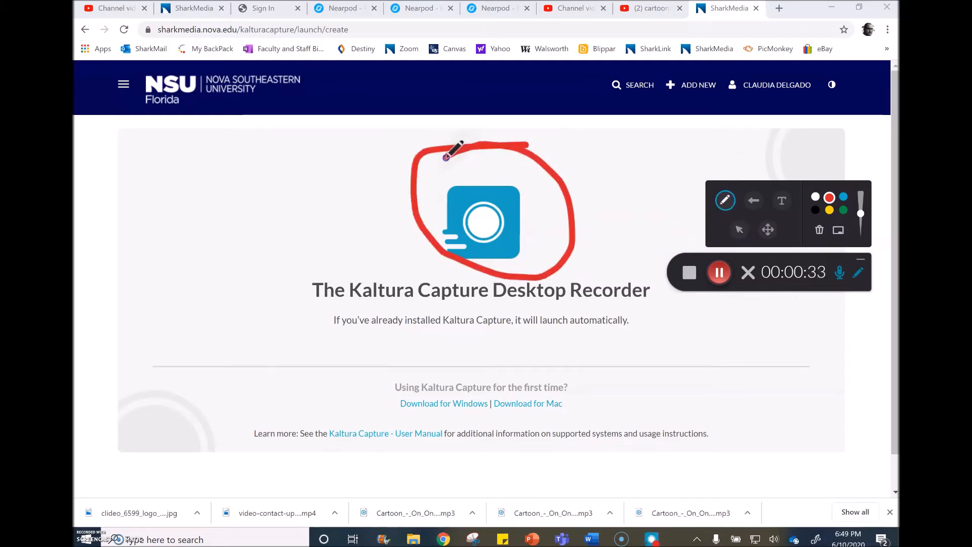
mouse_move(570, 187)
mouse_down()
mouse_move(608, 189)
mouse_move(601, 174)
mouse_move(650, 153)
mouse_up()
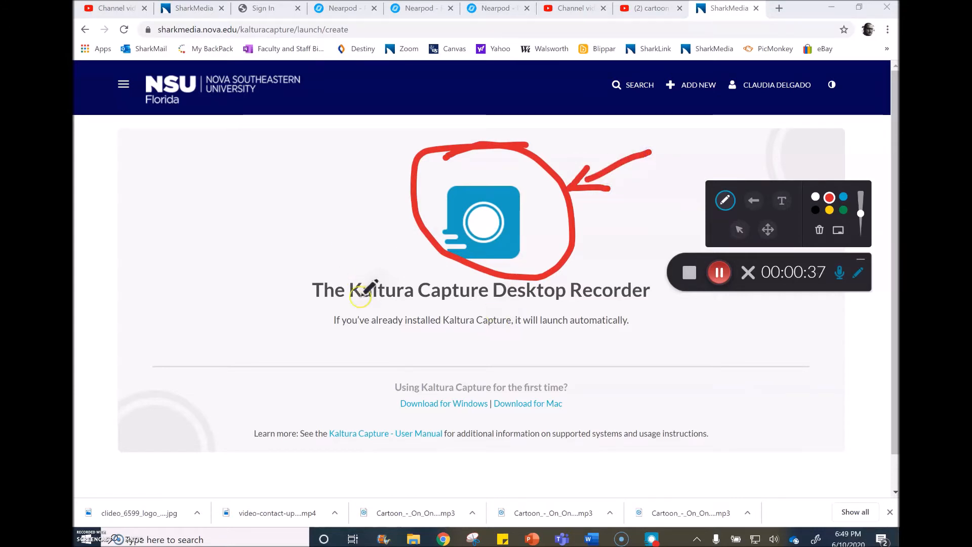
drag(351, 299, 416, 302)
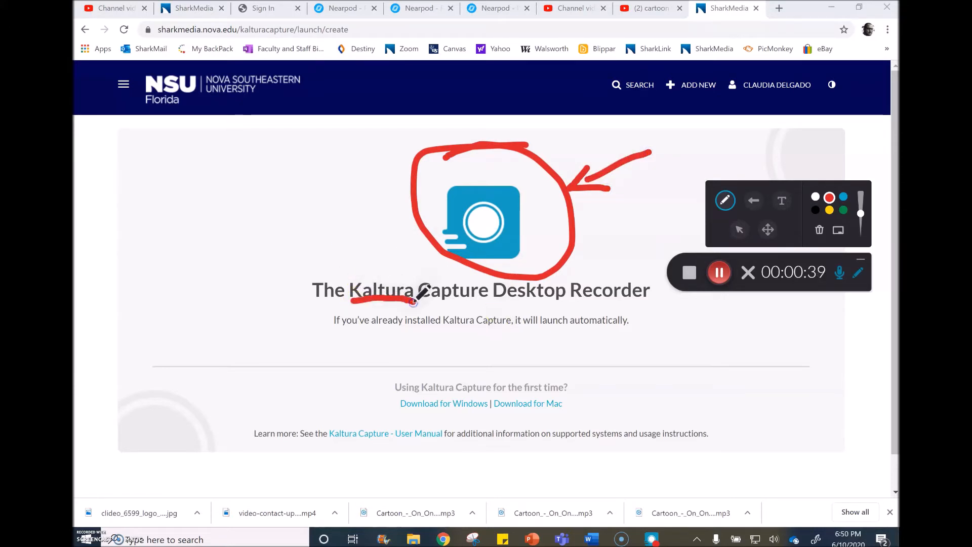
Clear all the drawn annotations from the page and open a blank whiteboard.
click(820, 231)
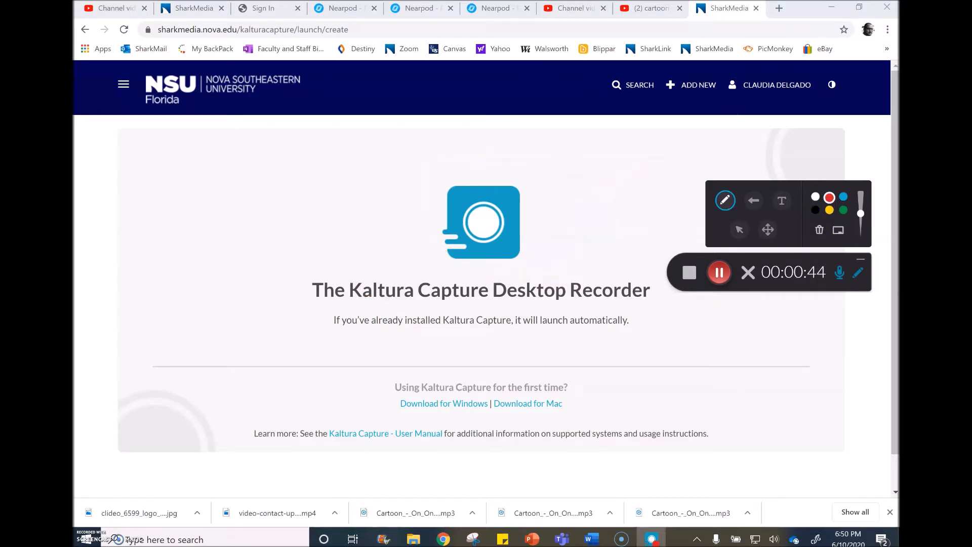
click(839, 231)
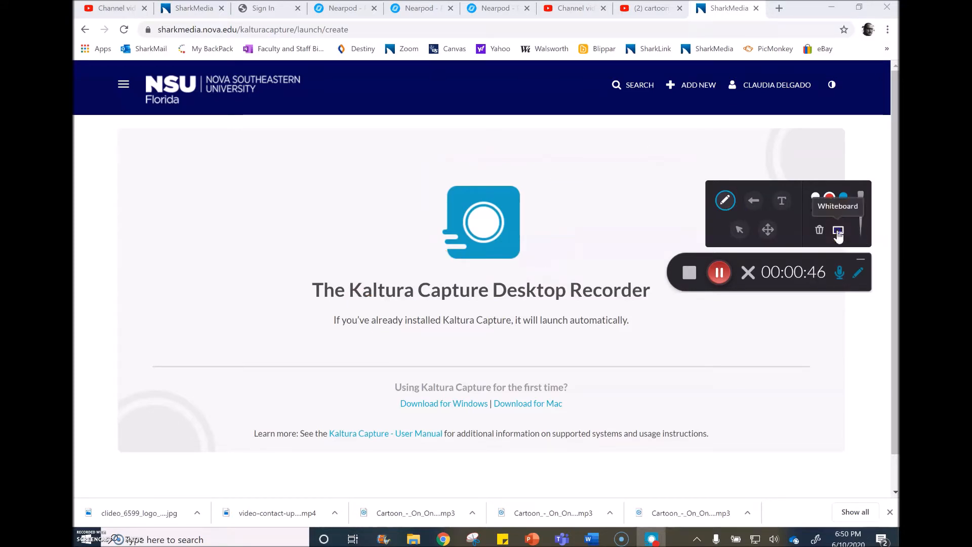
click(588, 258)
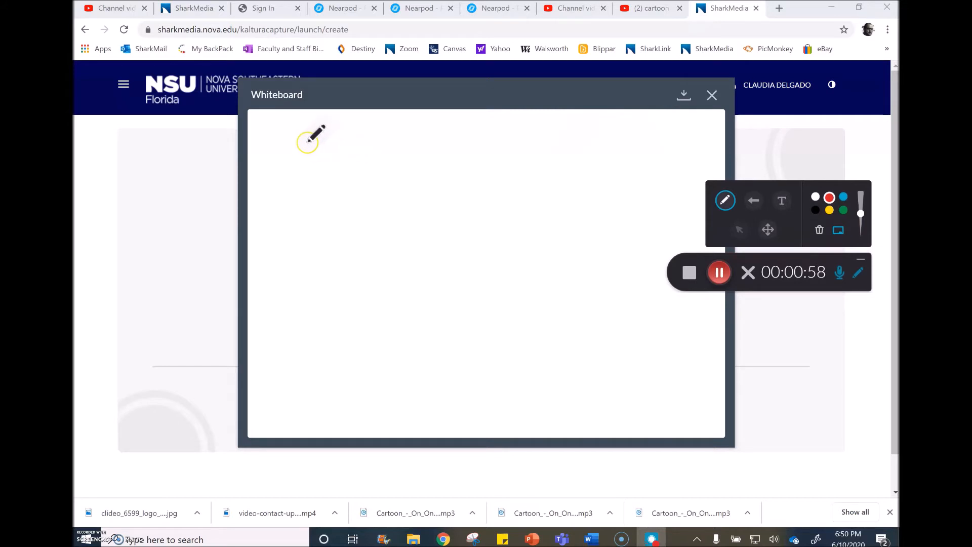
Handwrite "Hi" in red on the whiteboard.
drag(307, 142, 320, 205)
mouse_move(338, 158)
mouse_down()
mouse_move(348, 178)
mouse_move(321, 174)
mouse_move(347, 172)
mouse_move(349, 196)
mouse_move(370, 195)
mouse_up()
click(358, 143)
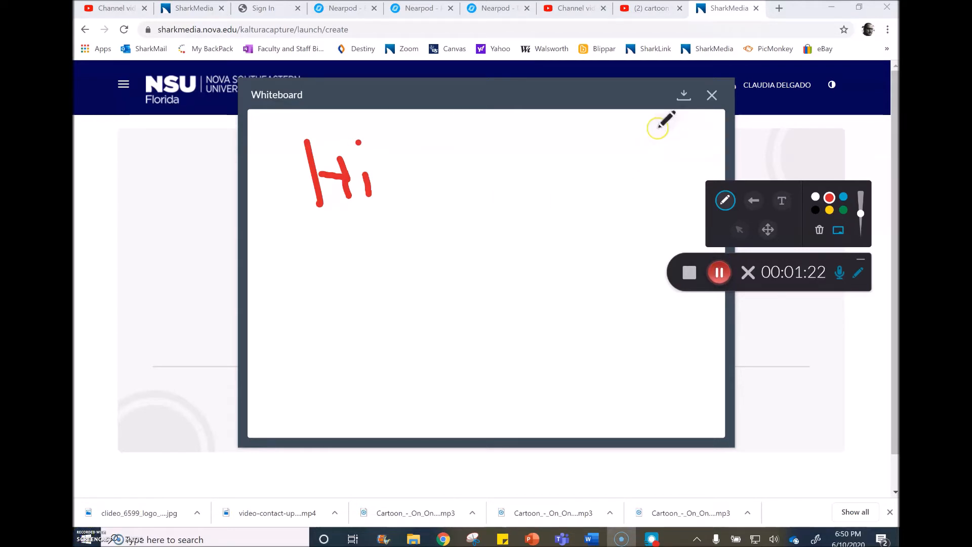
Erase and close the whiteboard, and stop the recording.
click(819, 230)
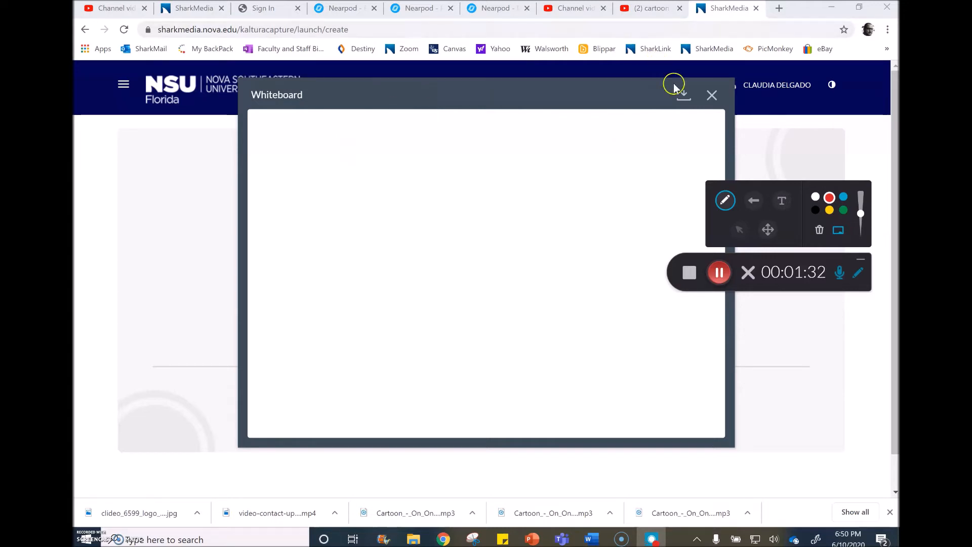
click(713, 96)
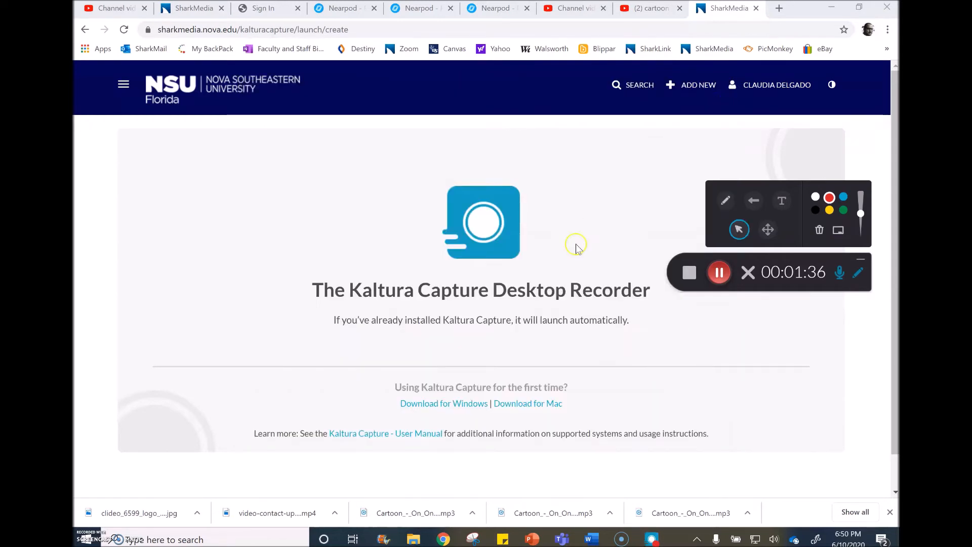
click(691, 273)
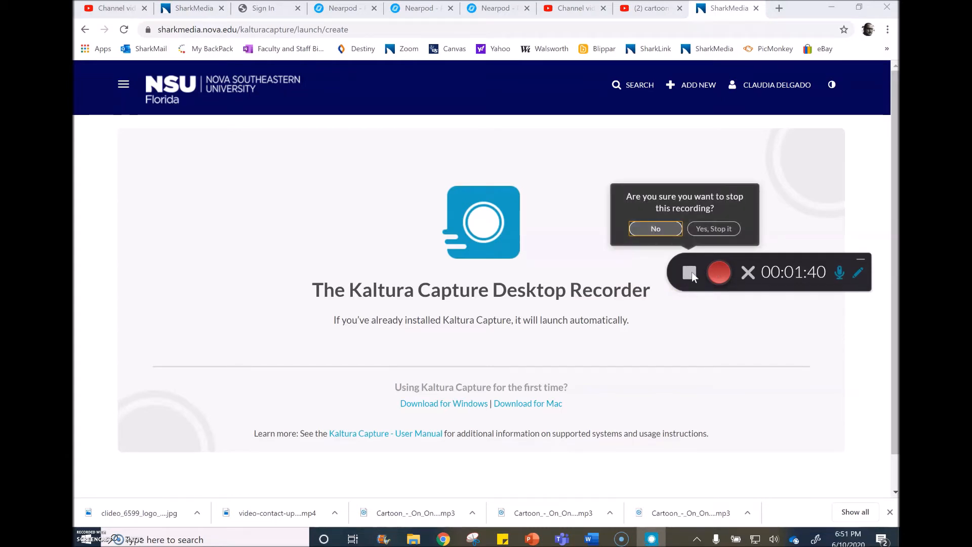
click(715, 229)
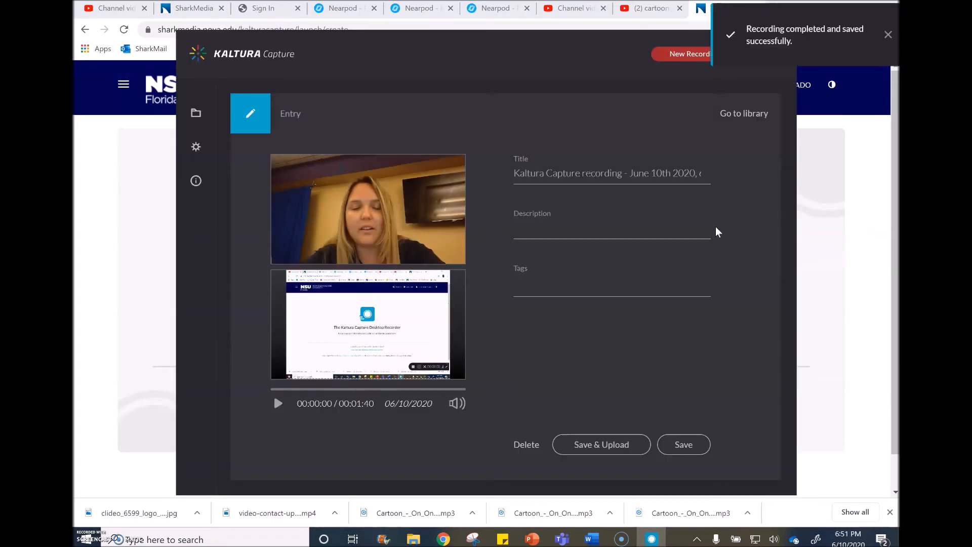
Title the finished recording "Test" and save and upload it to SharkMedia.
click(537, 159)
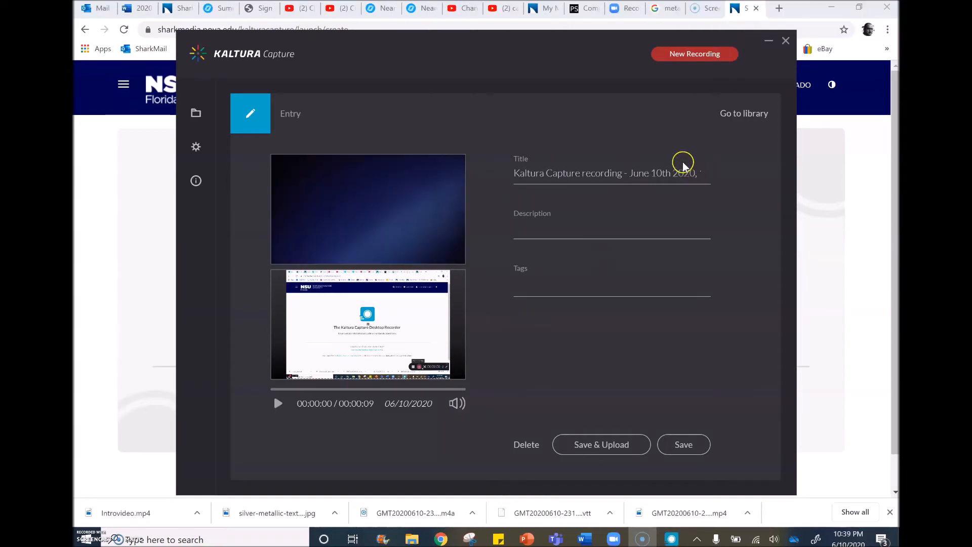
triple_click(662, 171)
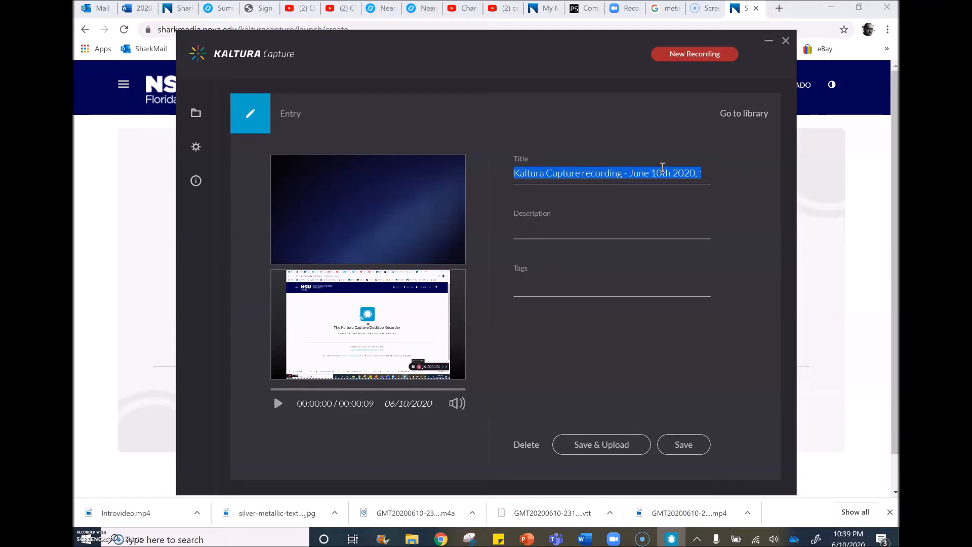
text(Test)
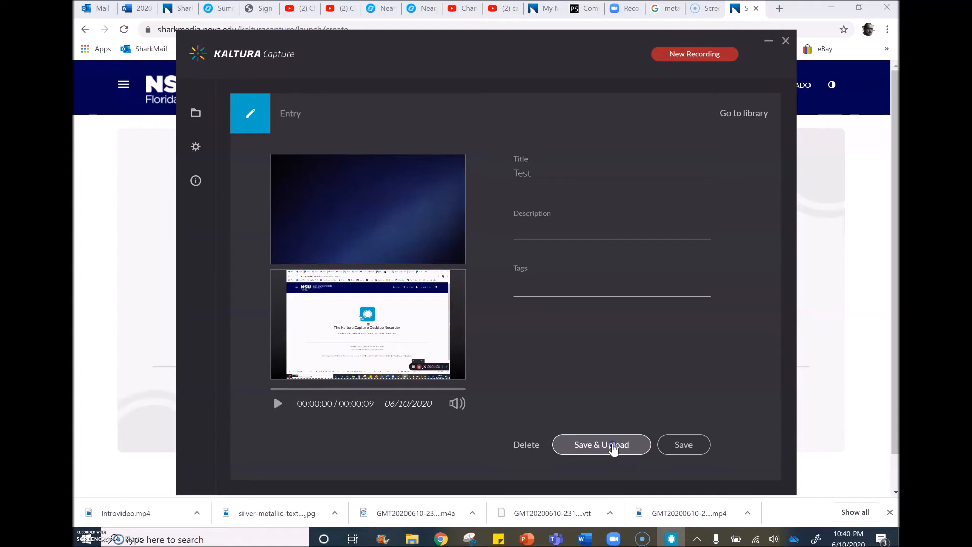
click(614, 445)
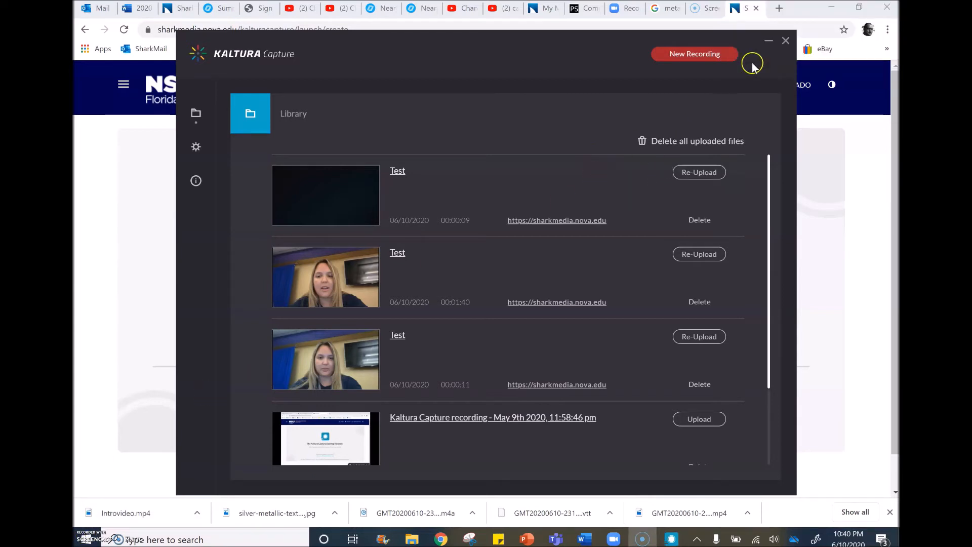
Minimise the Kaltura Capture window and open the My Media page in SharkMedia to look through the uploaded recordings.
click(768, 40)
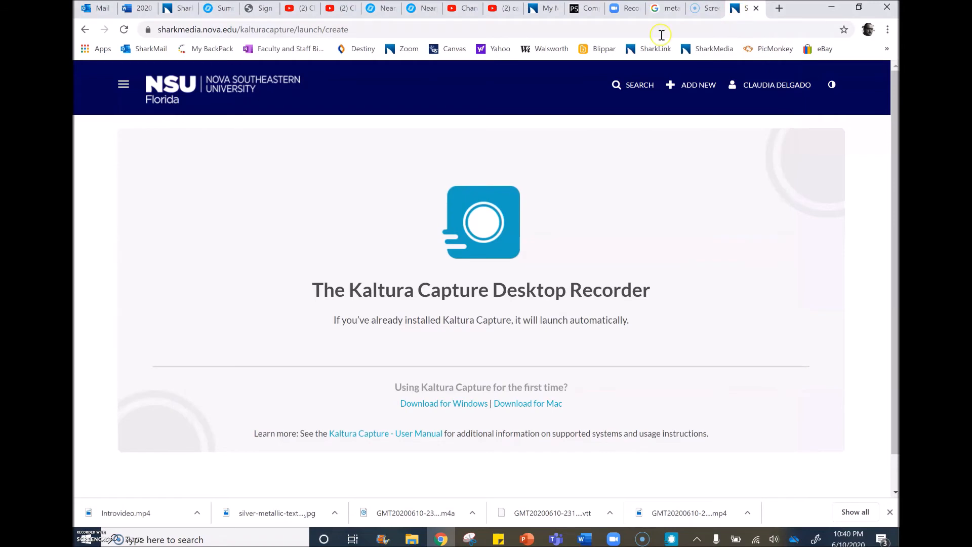
click(768, 88)
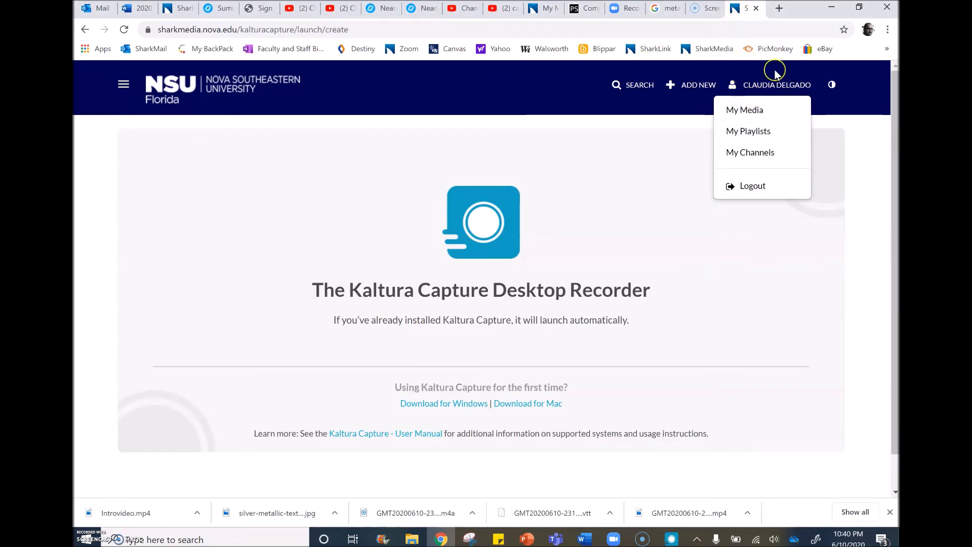
click(753, 106)
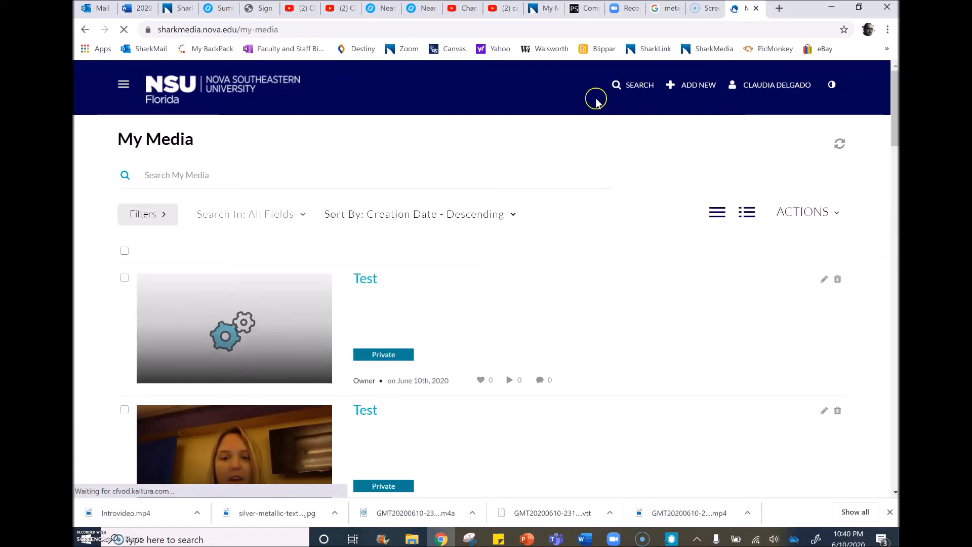
scroll(478, 314, down, 3)
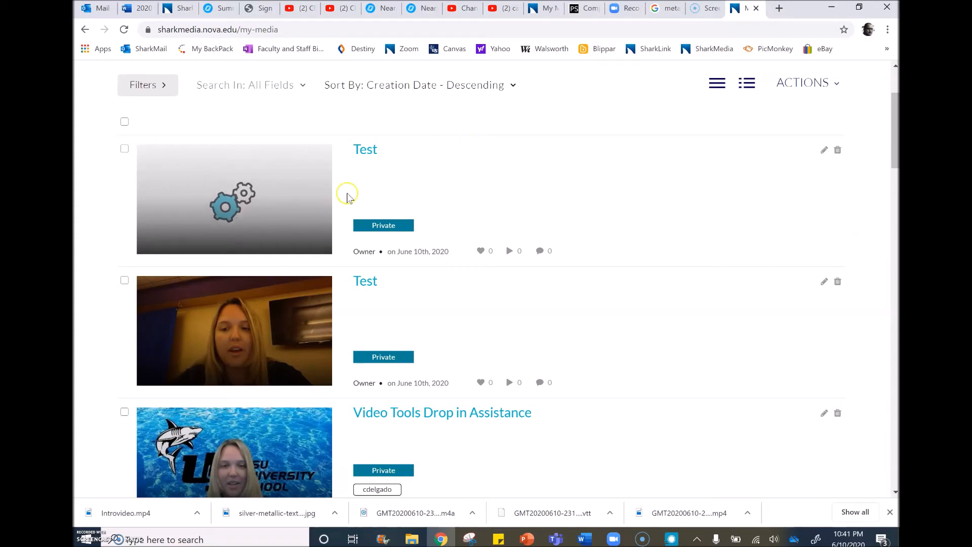
scroll(426, 349, down, 6)
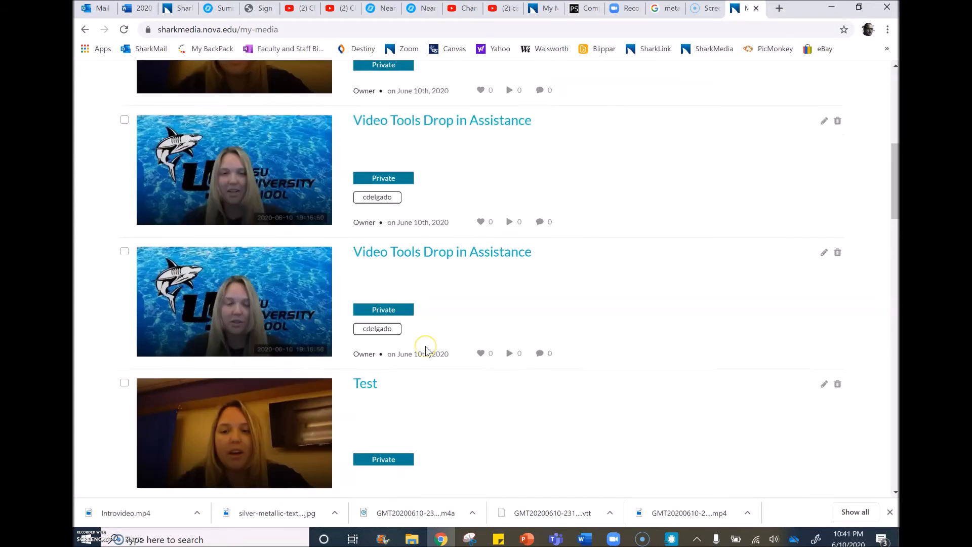
scroll(427, 349, up, 9)
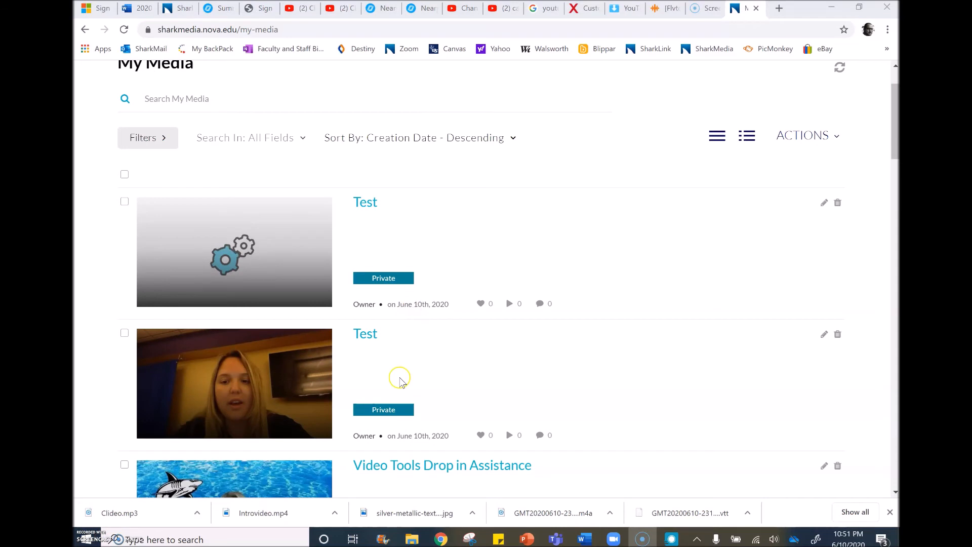
Set the publishing status of the second "Test" recording, the one with the webcam thumbnail, to Unlisted and save it.
scroll(401, 383, down, 1)
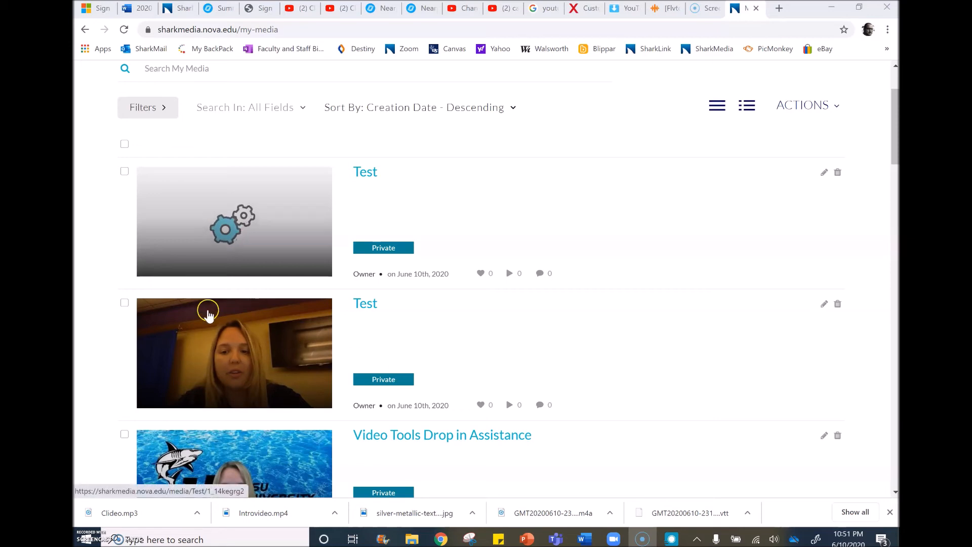
click(124, 304)
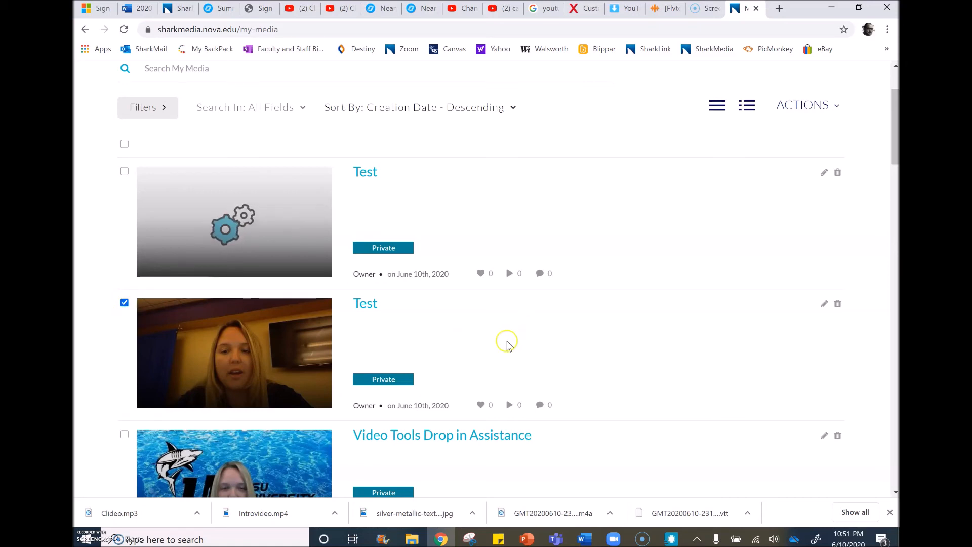
click(838, 108)
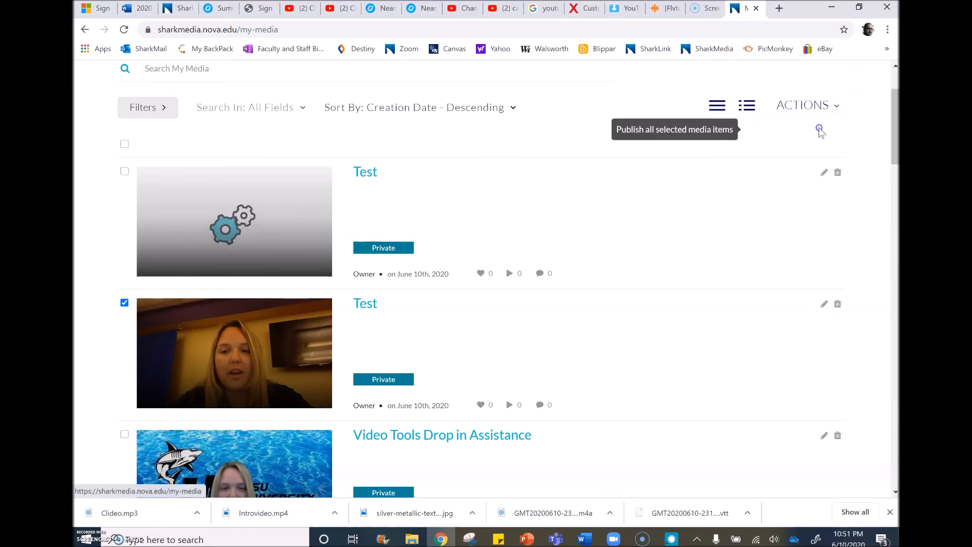
click(820, 130)
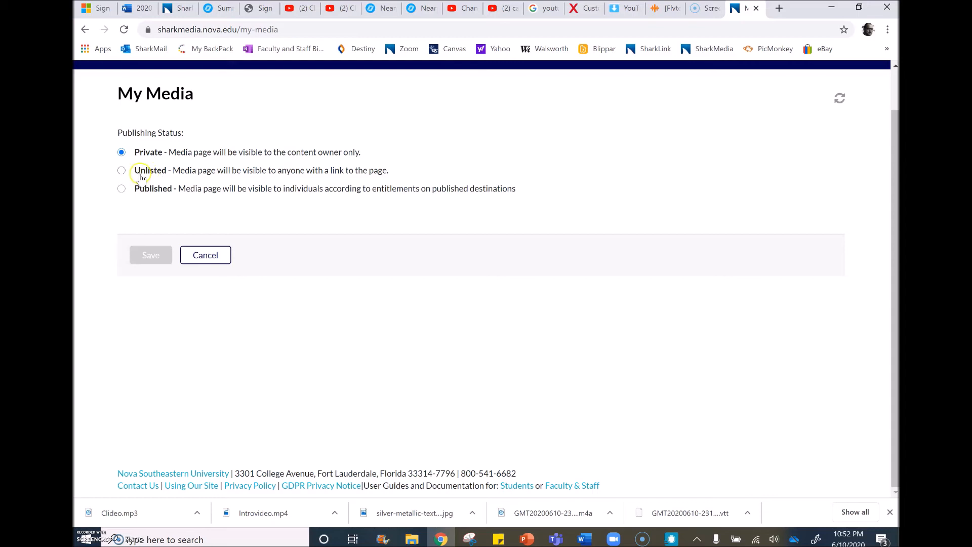
click(122, 171)
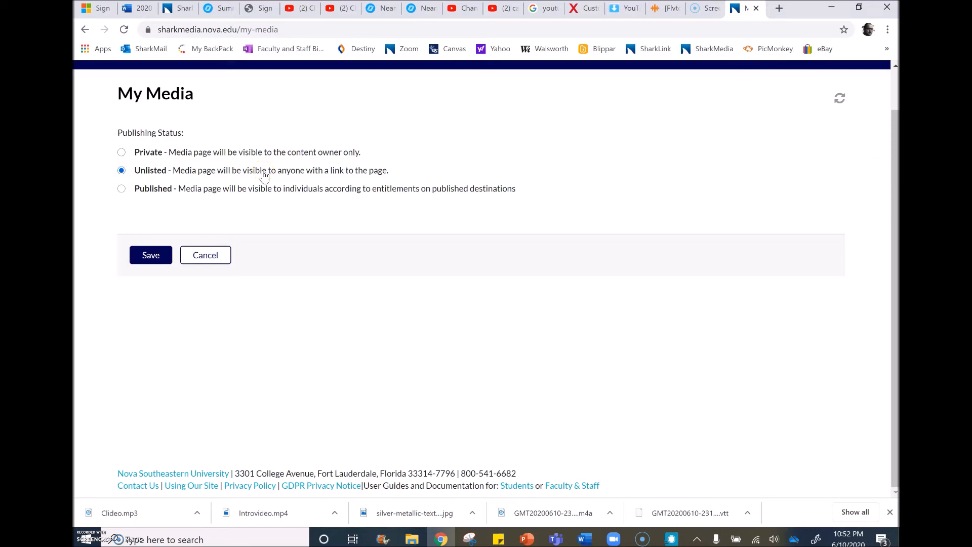
click(151, 258)
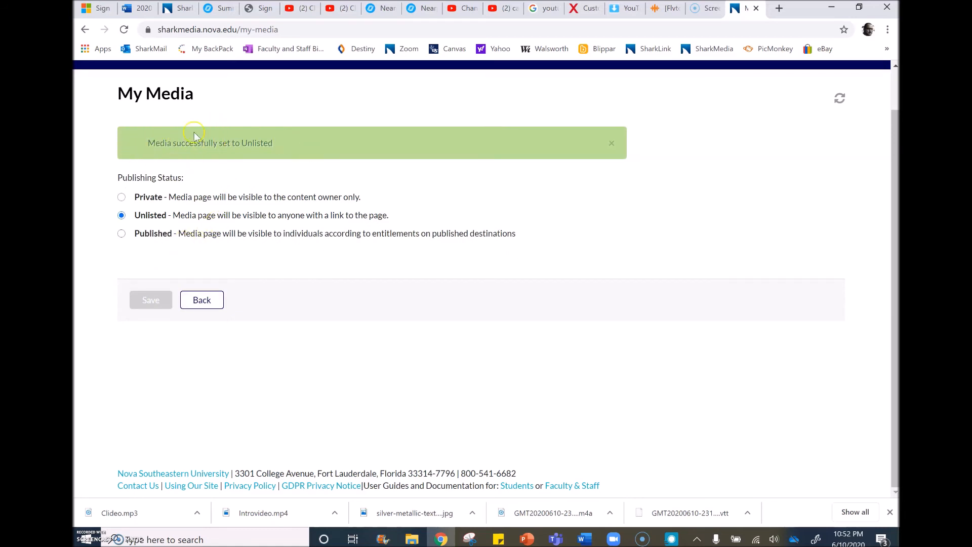
Return to the My Media list and reload the page to refresh the publishing labels.
click(201, 306)
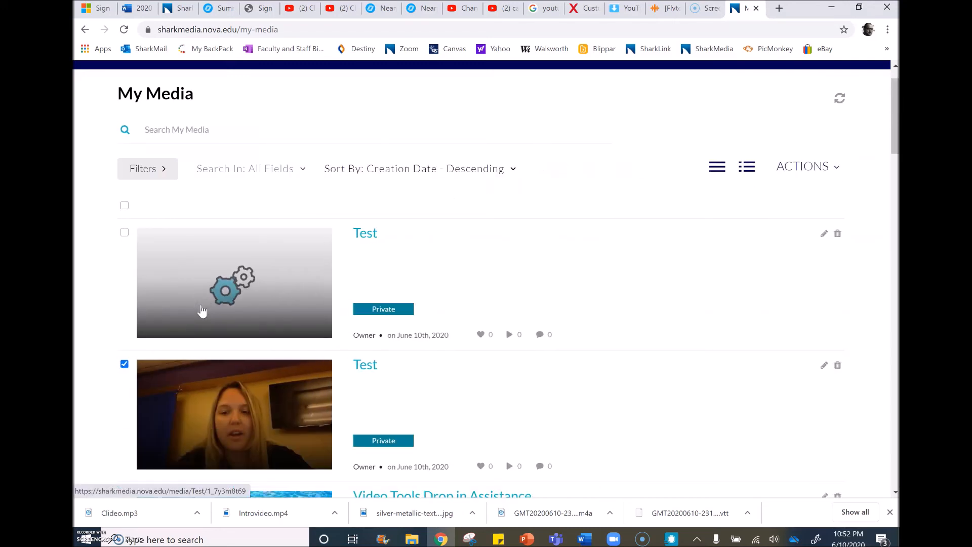
scroll(397, 309, down, 1)
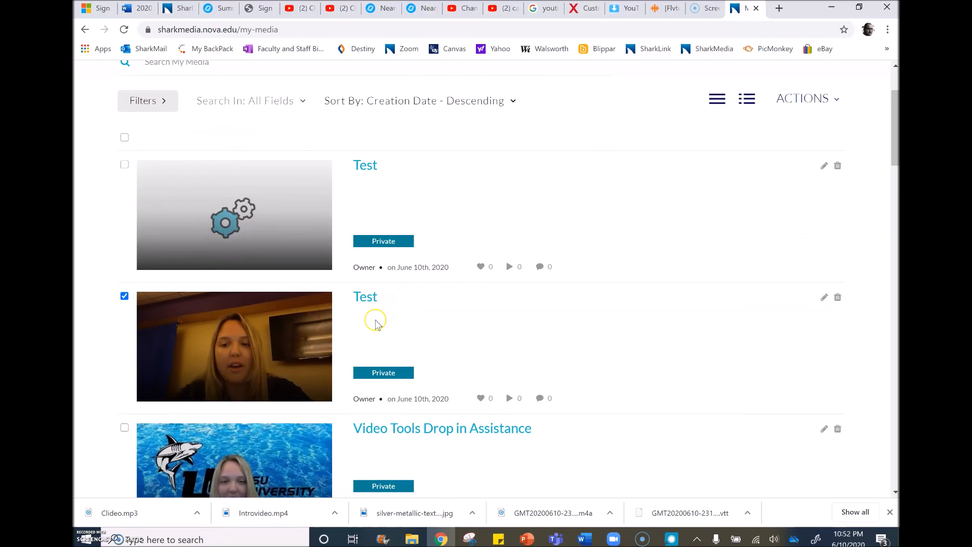
scroll(412, 342, down, 1)
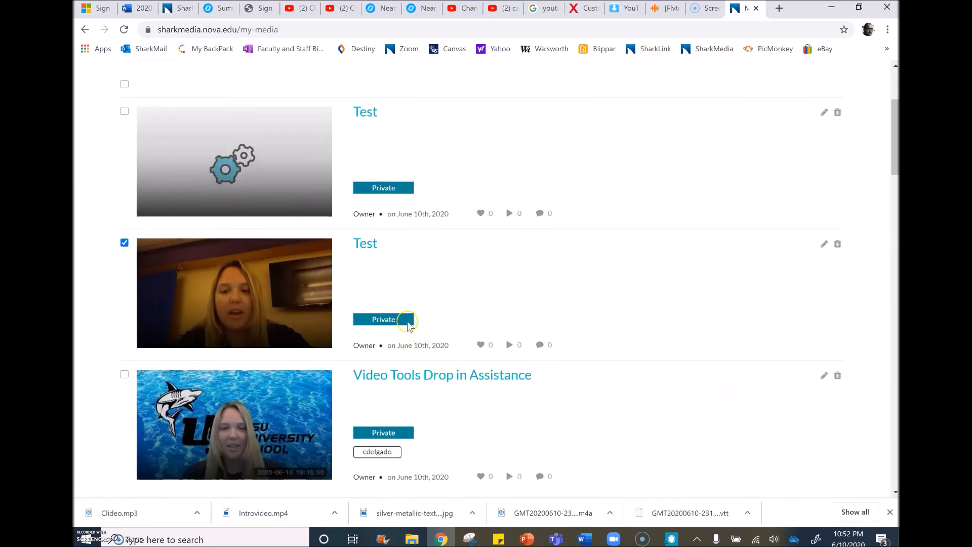
click(123, 29)
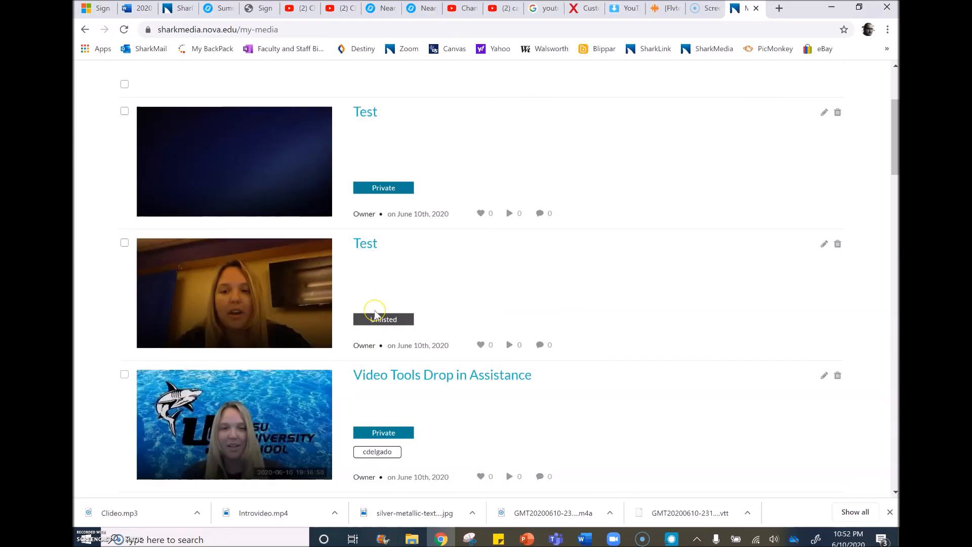
Open the unlisted "Test" video, copy its media page link from the sharing options, and select the page address in the browser.
click(367, 245)
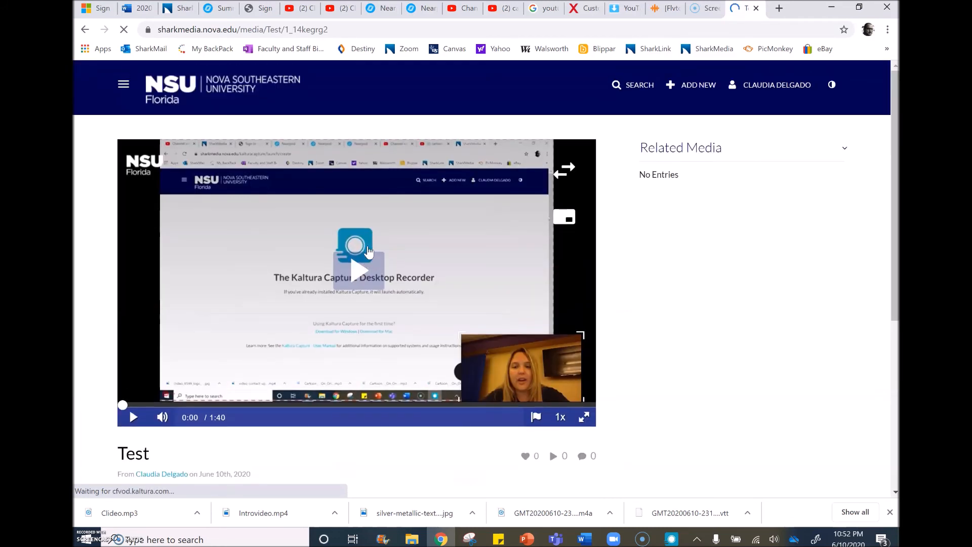
scroll(369, 253, down, 3)
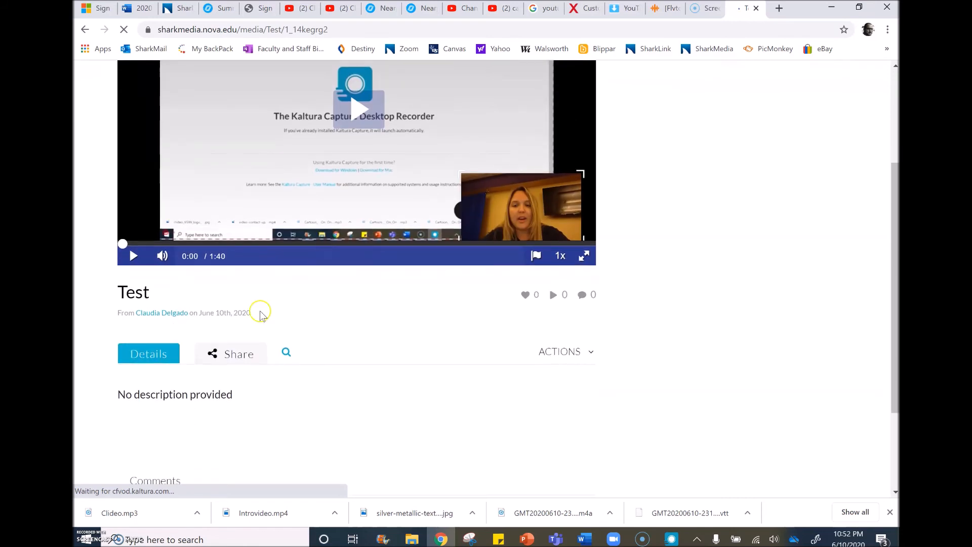
click(239, 355)
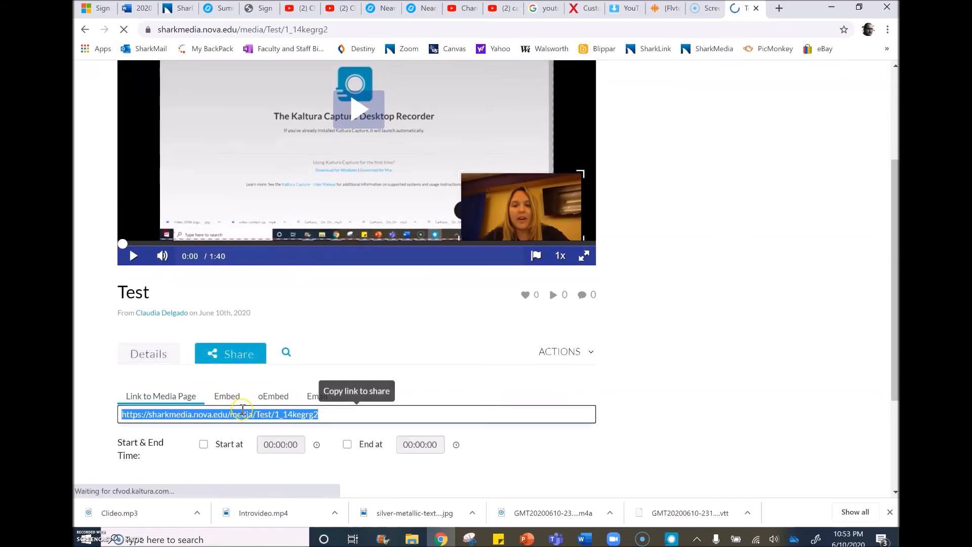
scroll(242, 410, down, 1)
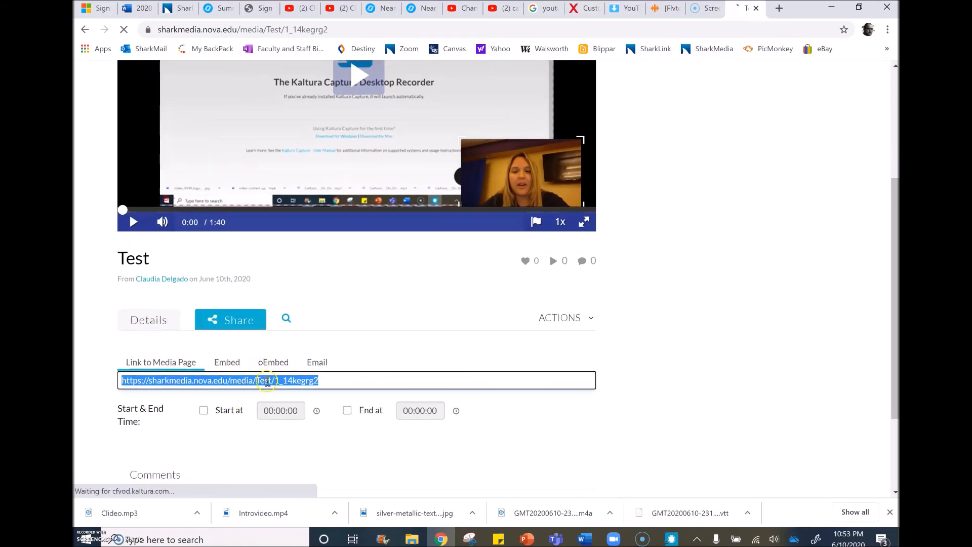
right_click(268, 384)
click(323, 296)
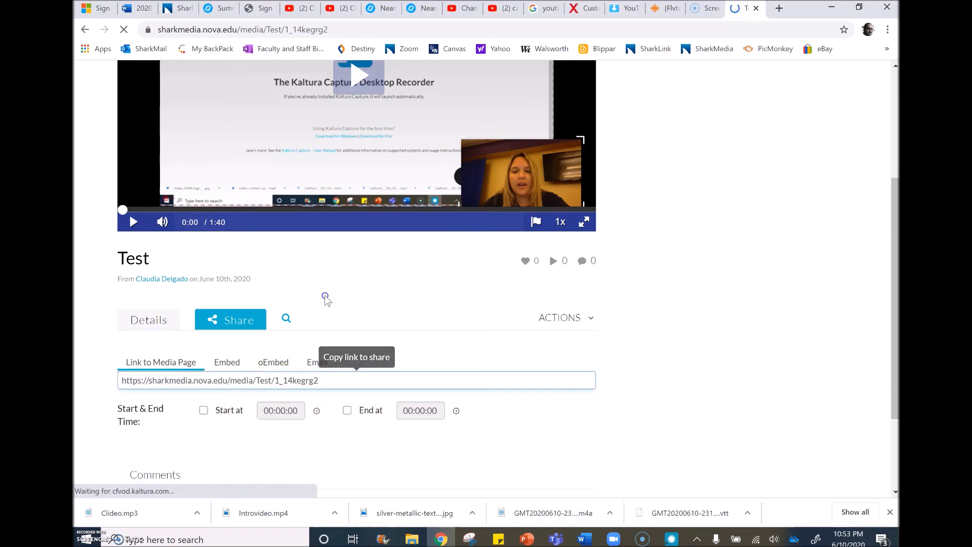
click(311, 29)
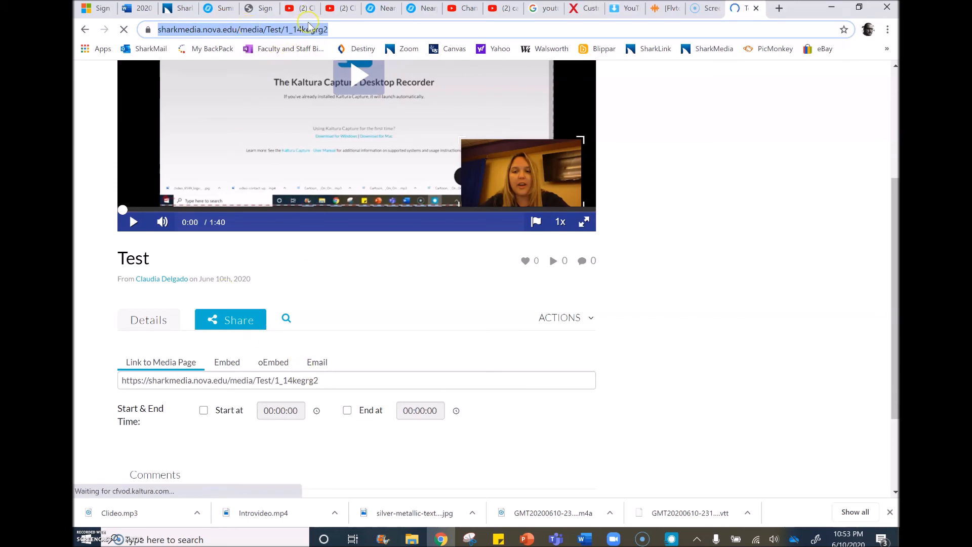
scroll(313, 270, down, 2)
scroll(313, 270, up, 4)
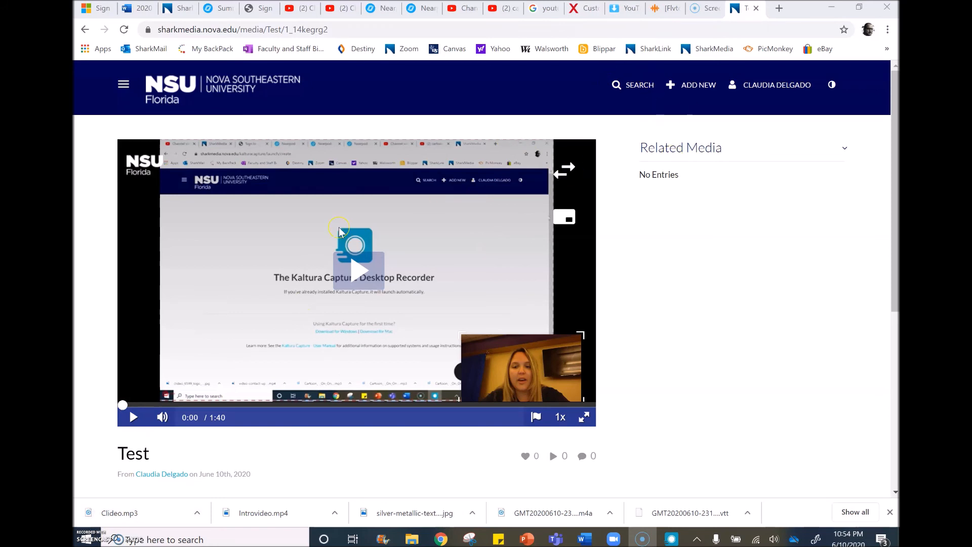
scroll(601, 244, down, 4)
scroll(602, 244, up, 4)
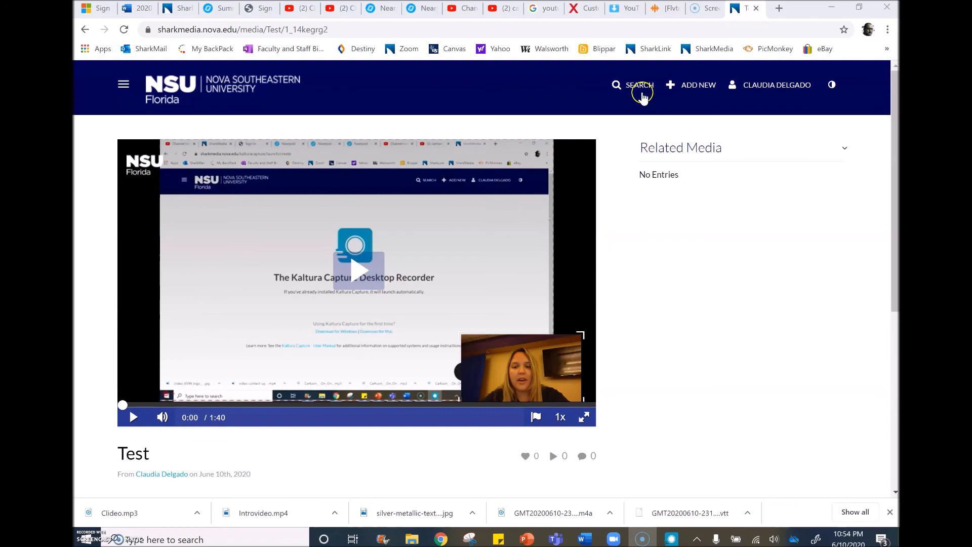
Search all SharkMedia media for "kaltura" and browse the results.
click(640, 94)
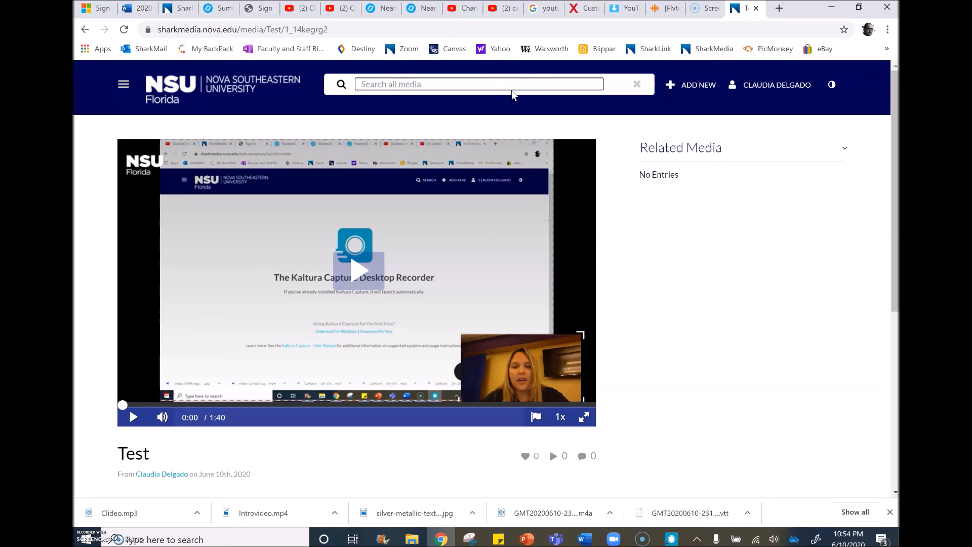
text(klatu)
text(ra)
key(BackSpace)
key(BackSpace)
key(BackSpace)
key(BackSpace)
key(BackSpace)
key(BackSpace)
text(altura)
key(Return)
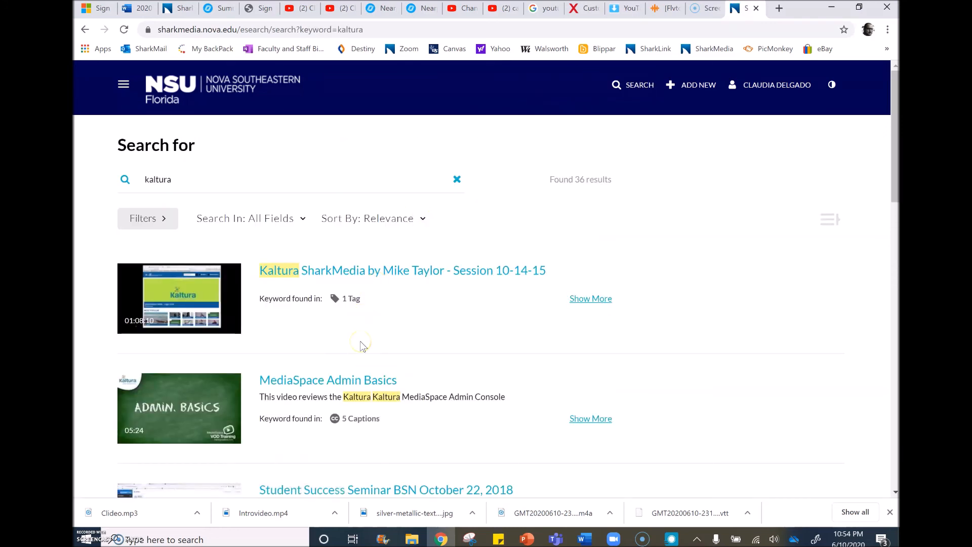
scroll(362, 345, down, 1)
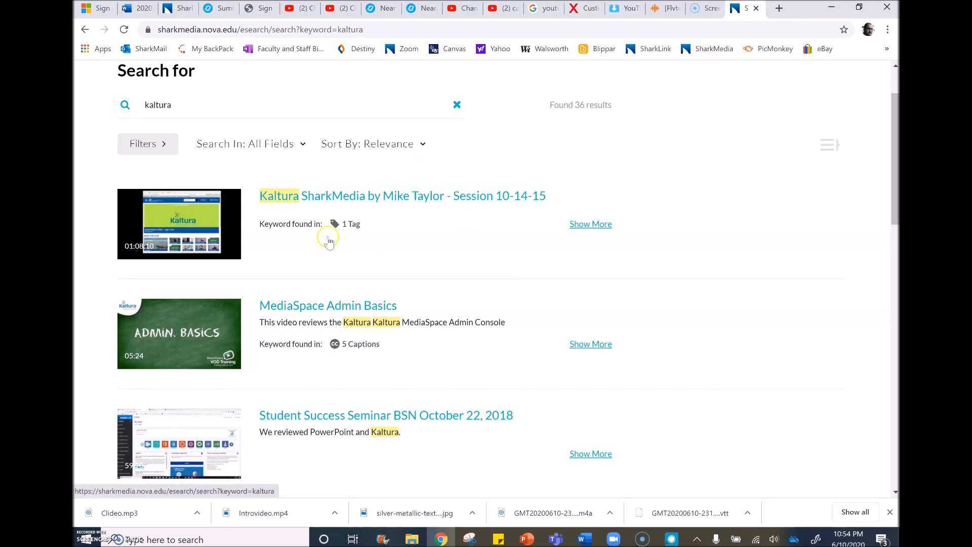
Look through the videos found for "kaltura" and return to the beginning of the results.
scroll(331, 326, down, 5)
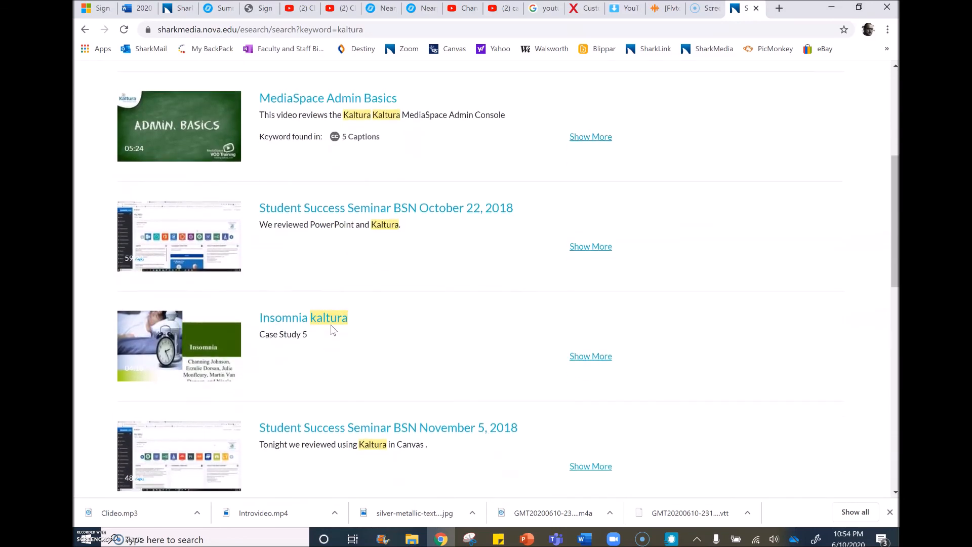
scroll(332, 329, down, 10)
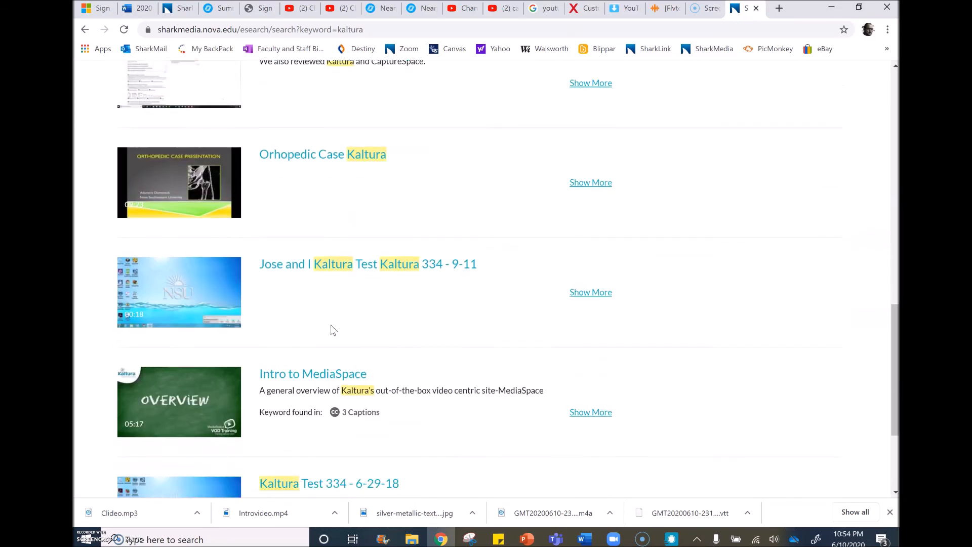
scroll(333, 330, up, 15)
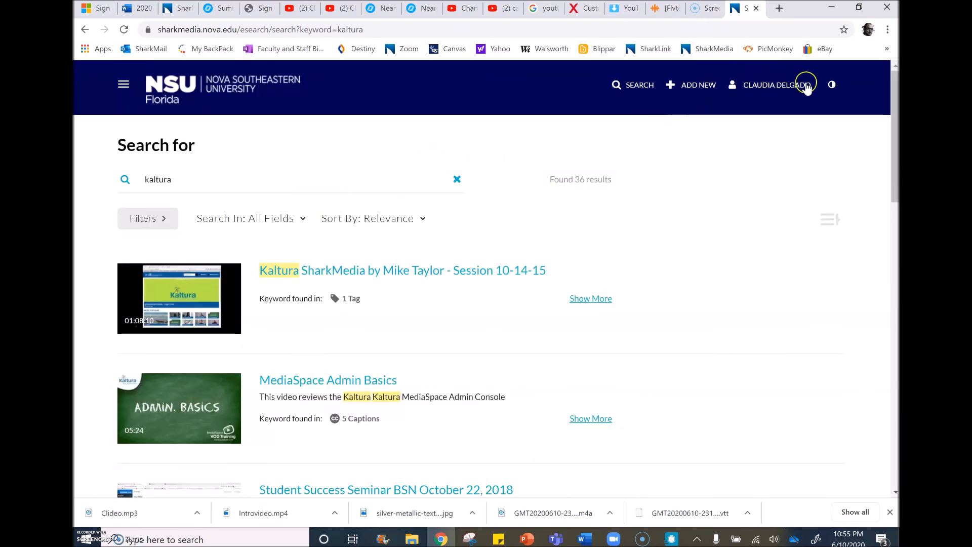
Display the account options for My Media, My Playlists, My Channels and Logout.
click(759, 85)
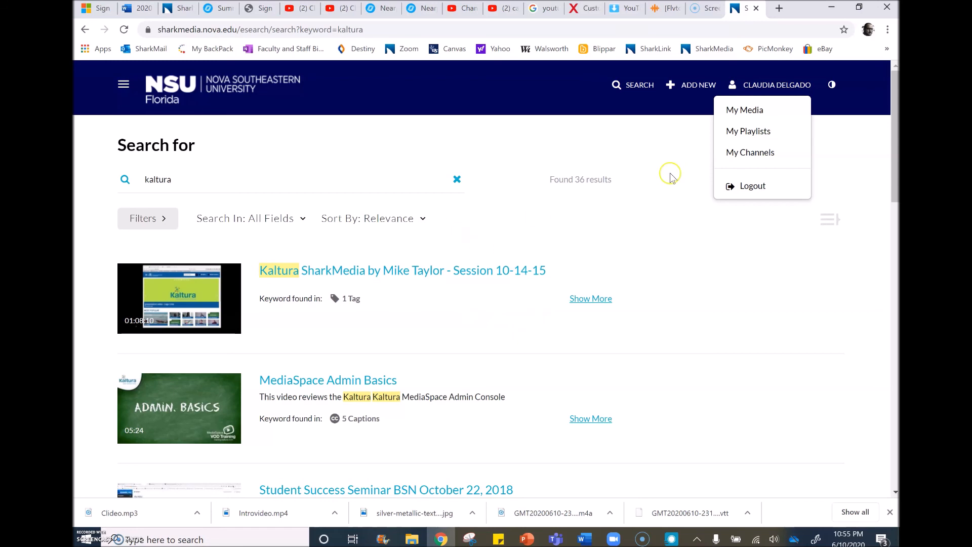
click(653, 146)
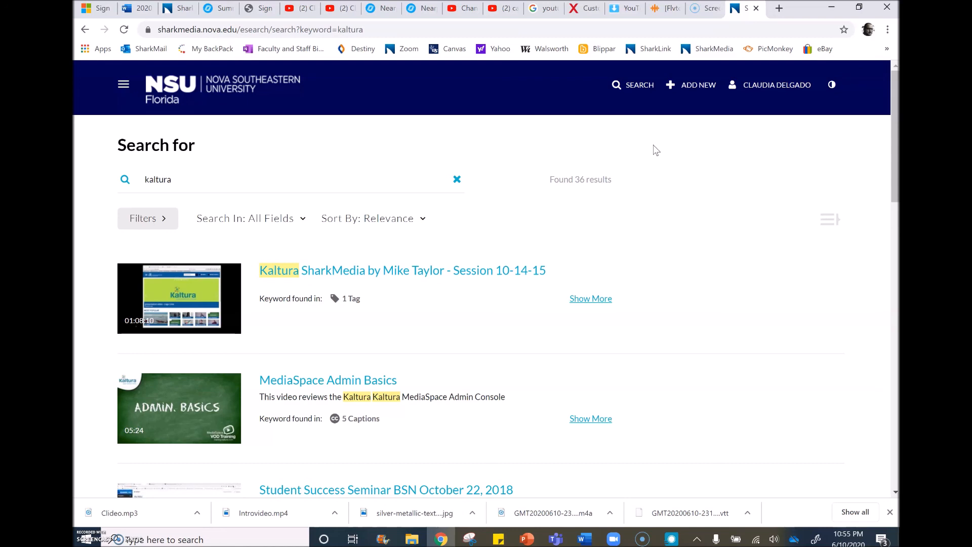
click(785, 85)
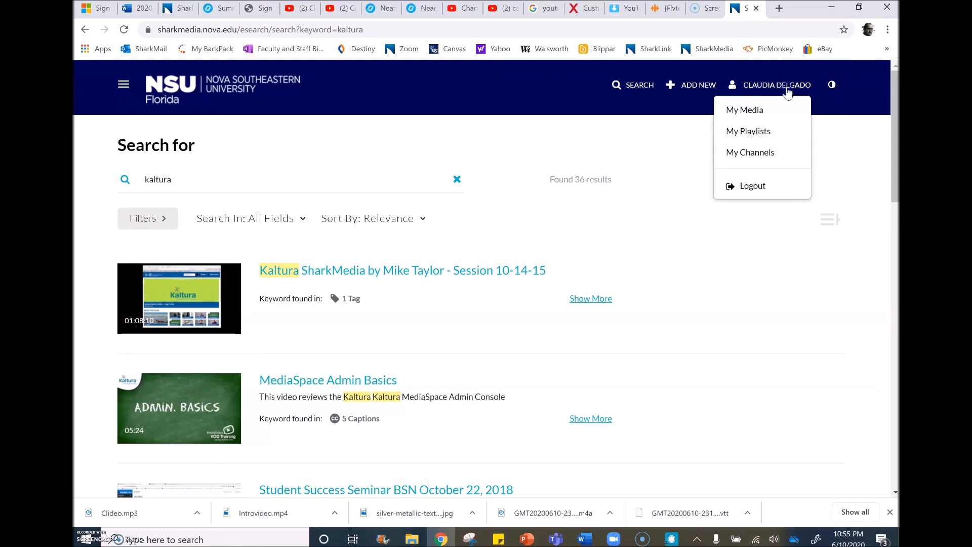